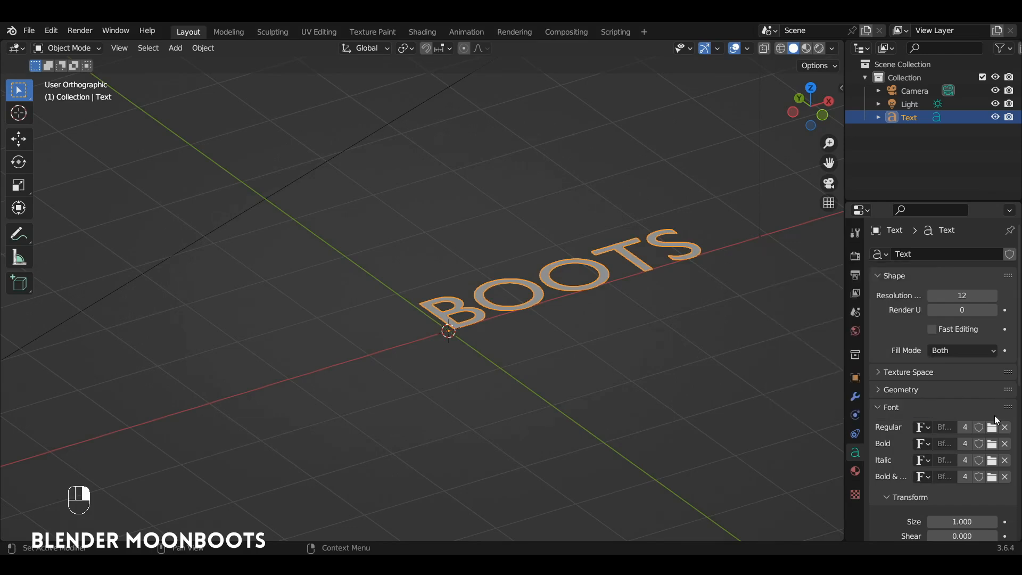
- Load the Lovelo font as the BOOTS text's regular font and convert the text object to a mesh
double_click(311, 250)
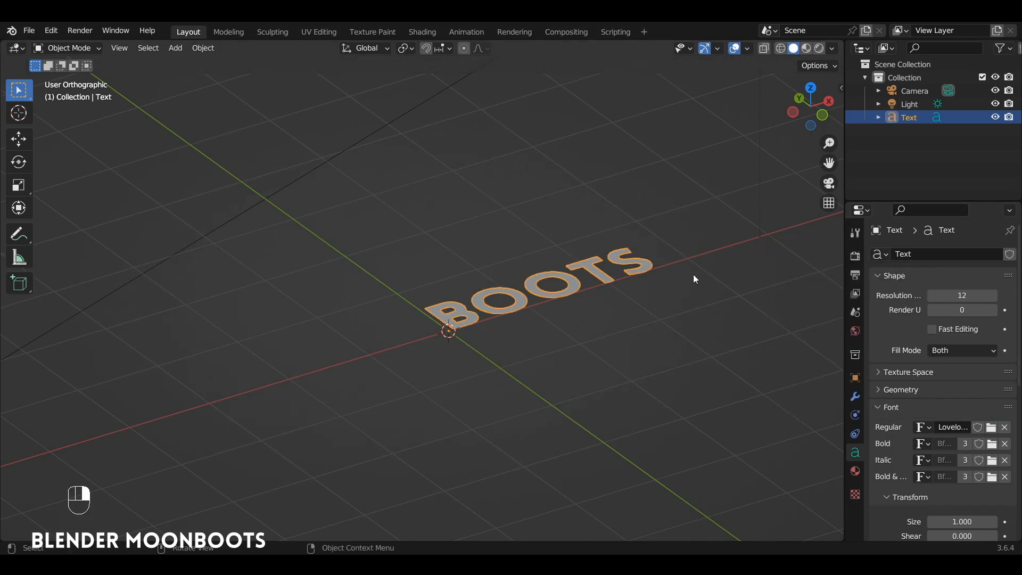
scroll(591, 258, "up", 5)
right_click(591, 253)
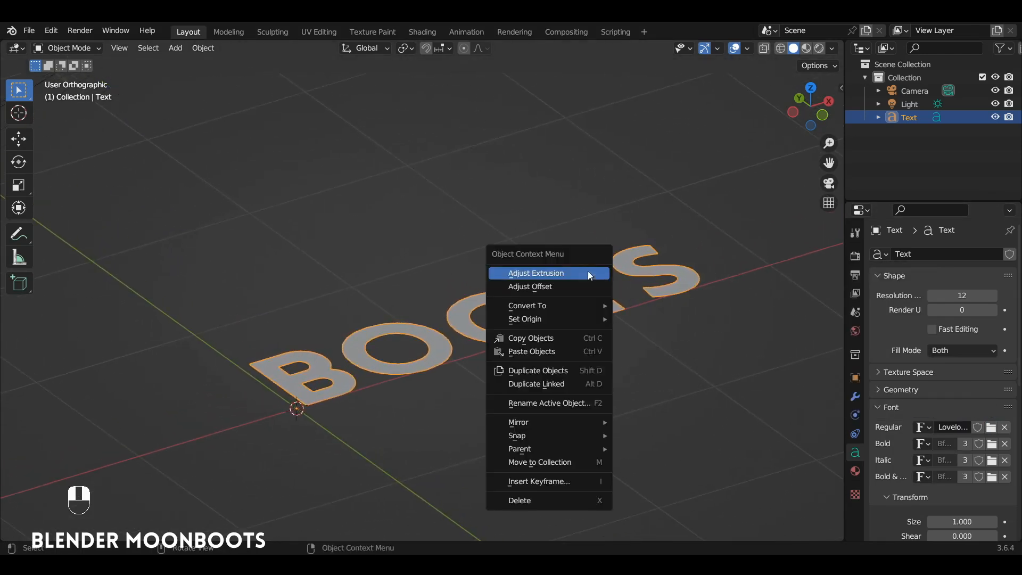
mouse_move(568, 306)
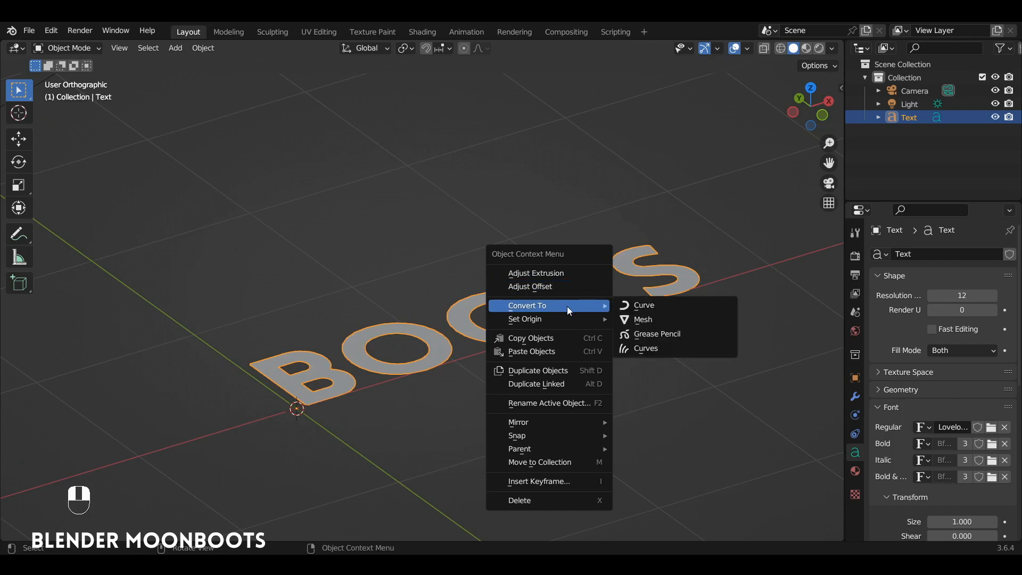
left_click(663, 318)
- Clean up the BOOTS mesh by selecting all its geometry in Edit Mode and applying Limited Dissolve
key("Tab")
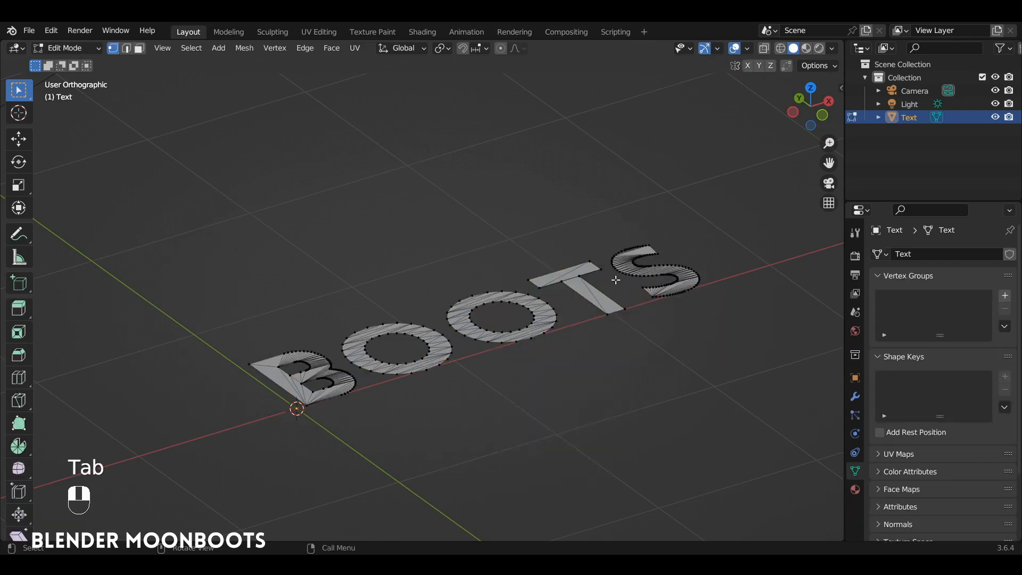
key("a")
left_click_drag(410, 325, 464, 338, "alt+shift")
left_click_drag(465, 338, 451, 368, "alt")
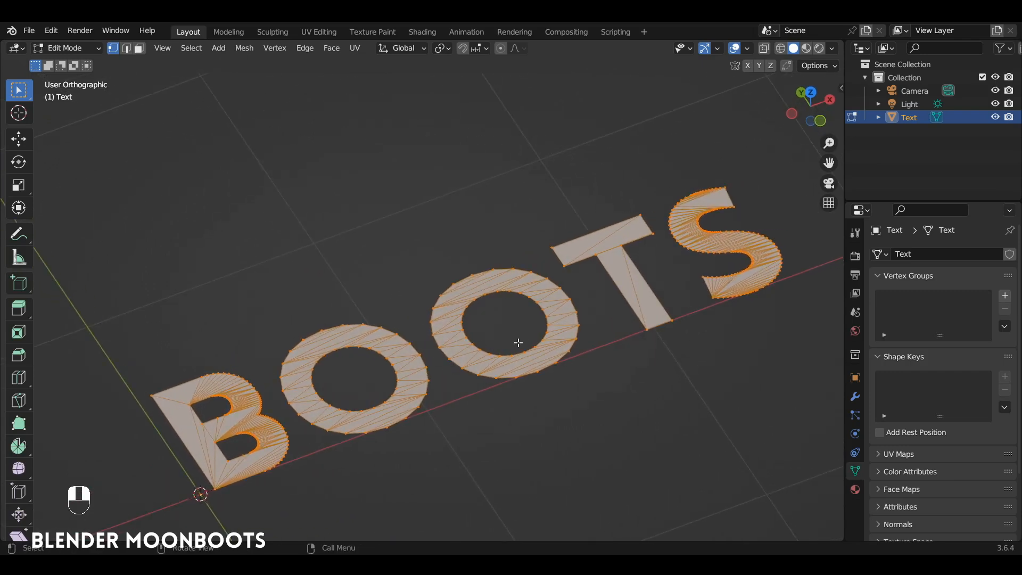
key("x")
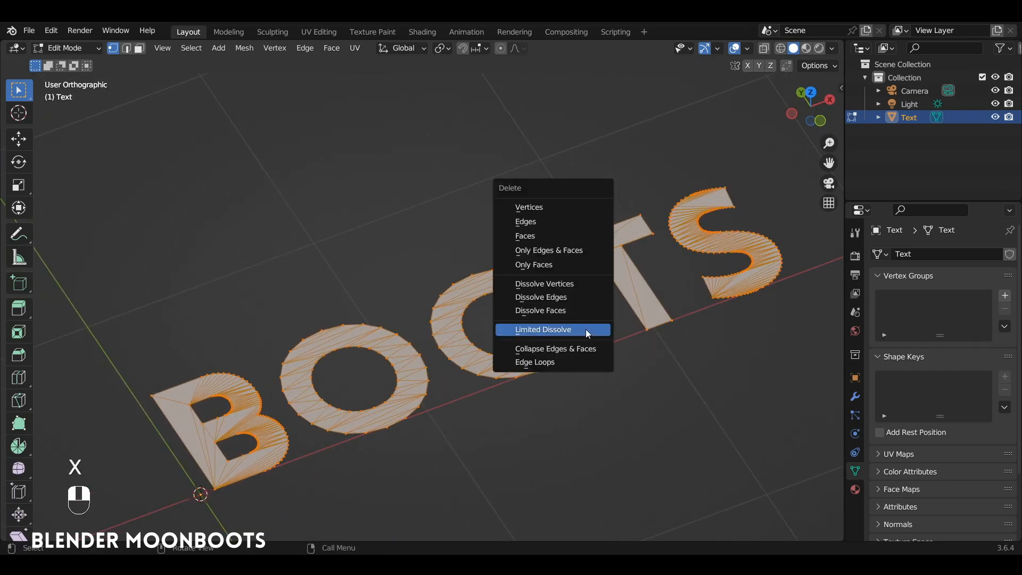
left_click(588, 331)
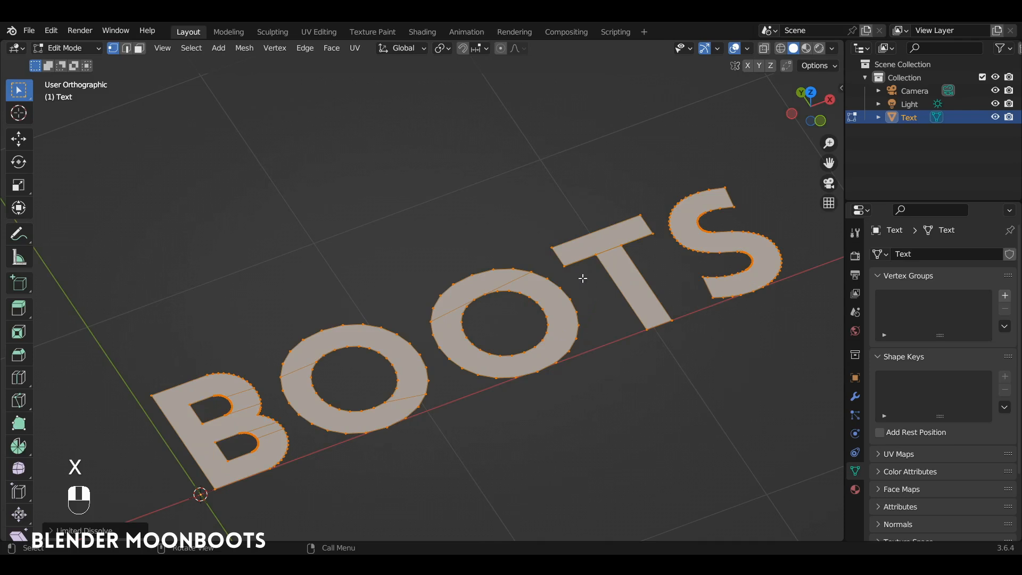
- Rotate the whole lettering 90° around the X axis, extrude it backward about 0.45 m, and return to Object Mode
type("rx90")
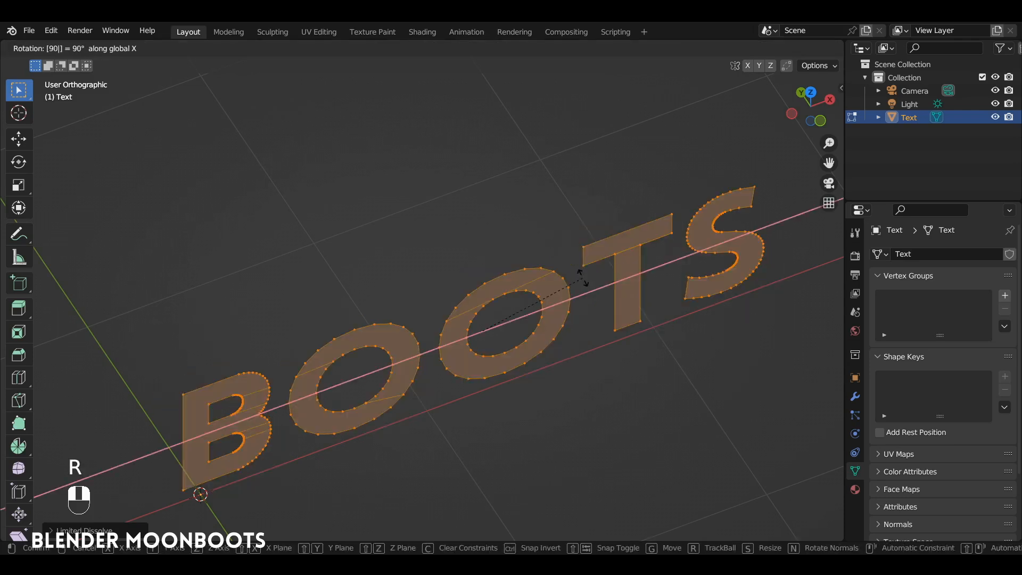
key("Return")
left_click_drag(544, 299, 542, 262, "alt")
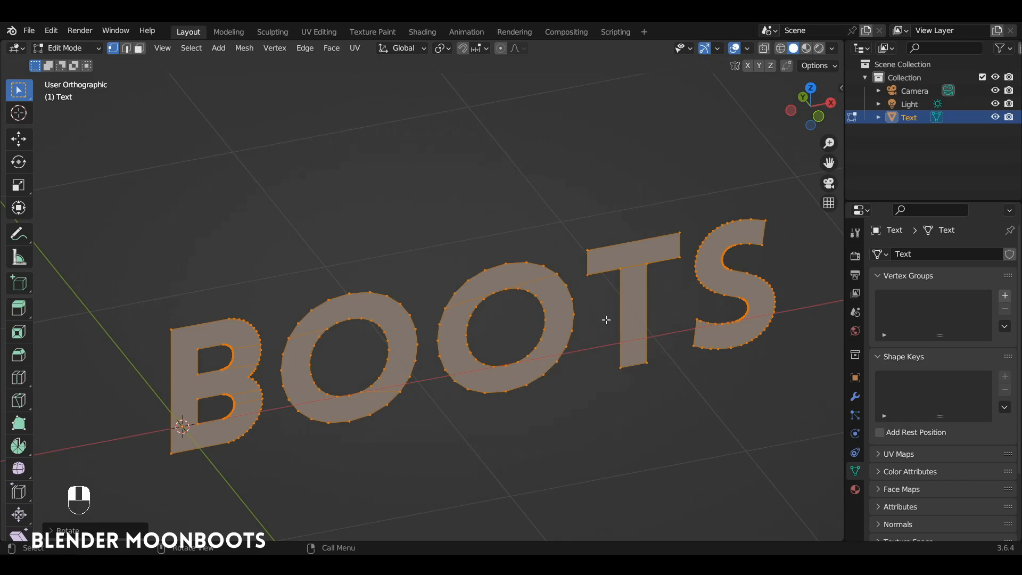
key("e")
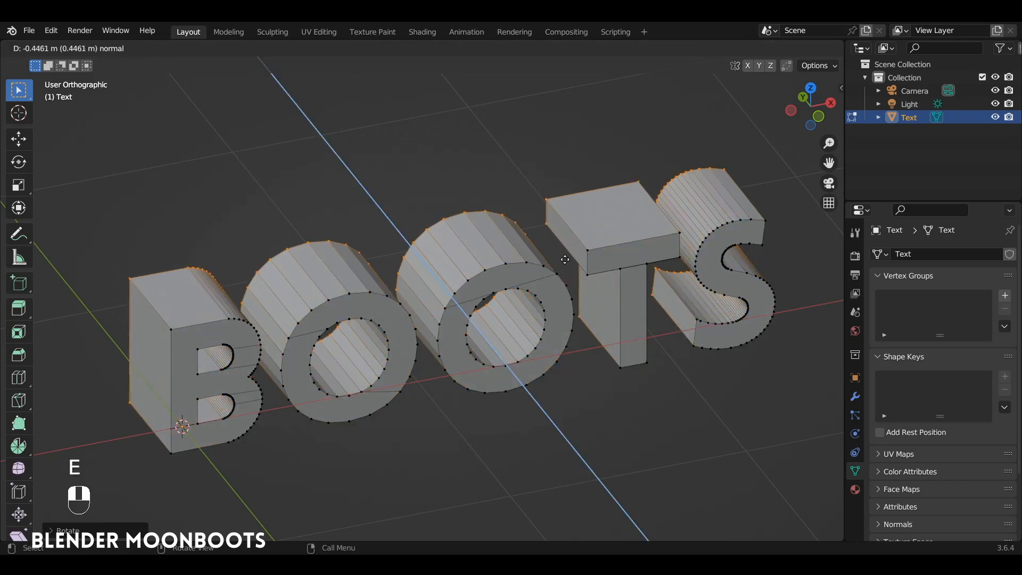
left_click(564, 260)
left_click_drag(565, 259, 537, 270, "alt")
key("Tab")
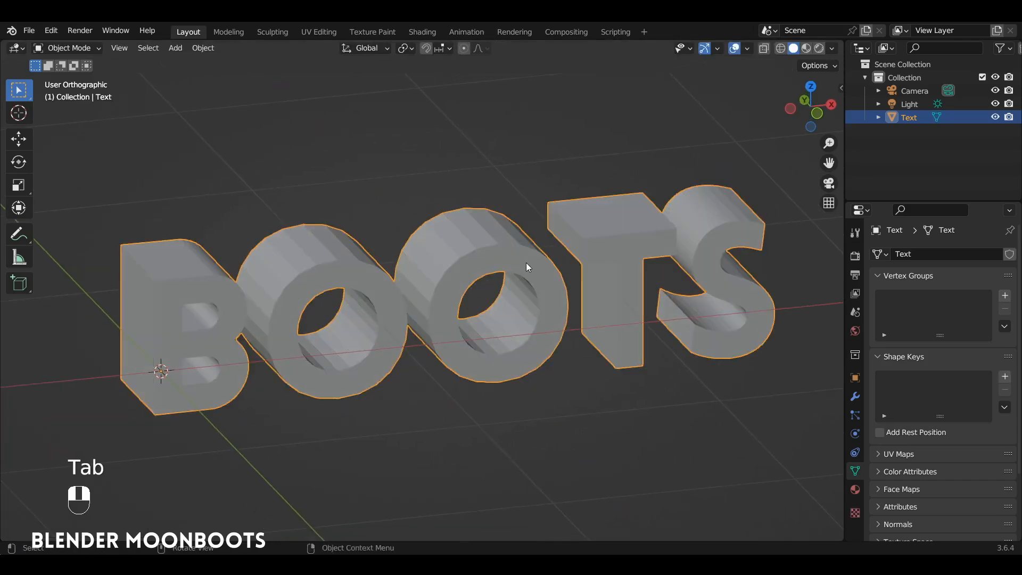
- Shade the extruded lettering smooth and enable Auto Smooth for its normals at 30°
right_click(519, 264)
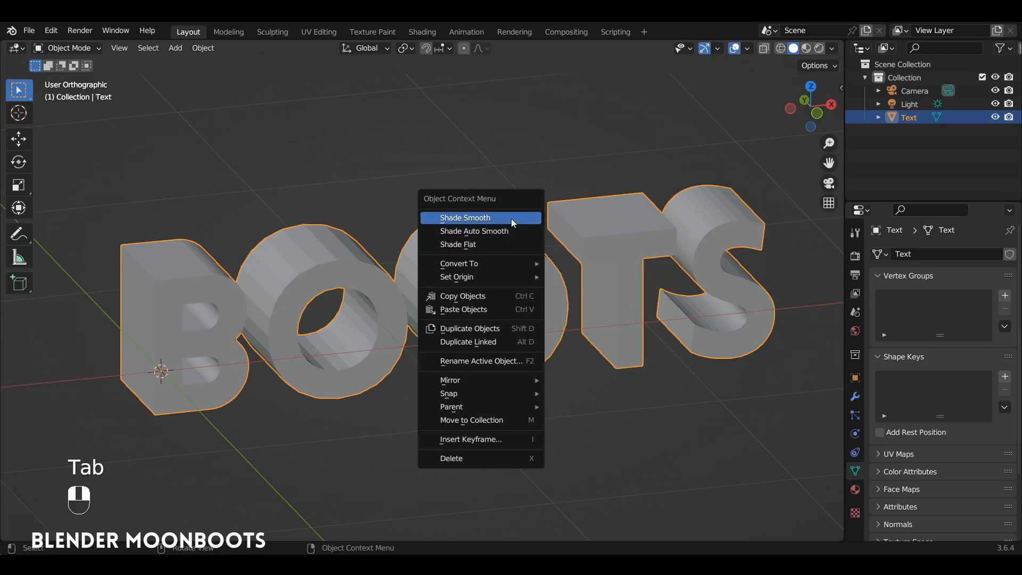
left_click(513, 220)
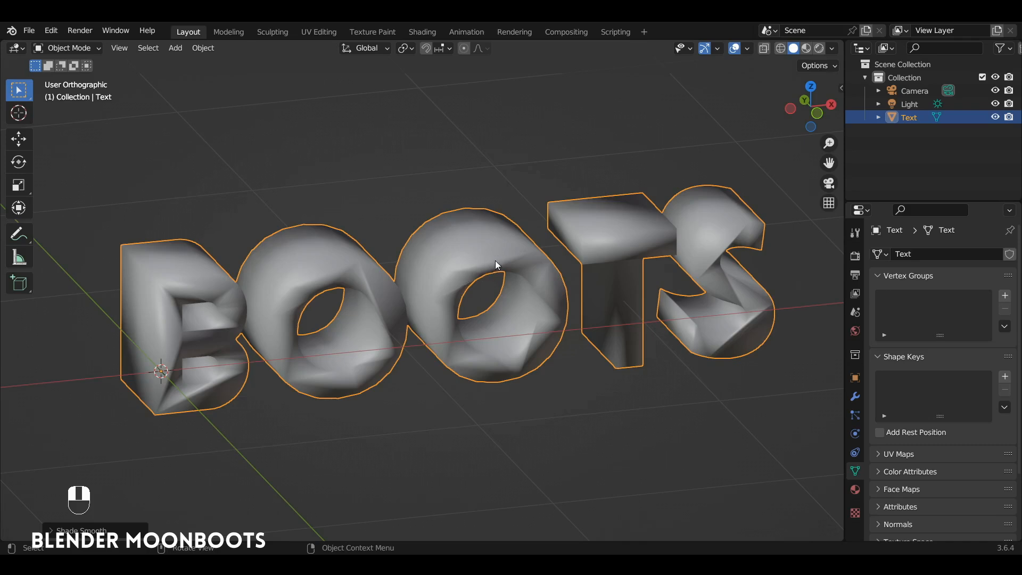
mouse_move(506, 248)
middle_mouse_down("alt+shift")
mouse_move(519, 242)
mouse_move(512, 245)
middle_mouse_up("alt+shift")
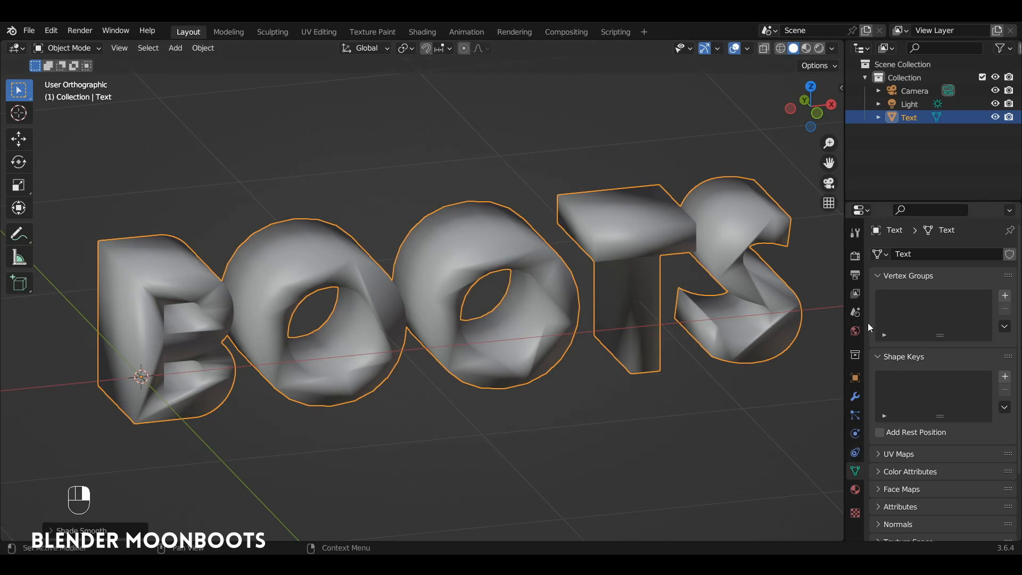
left_click_drag(877, 277, 876, 299)
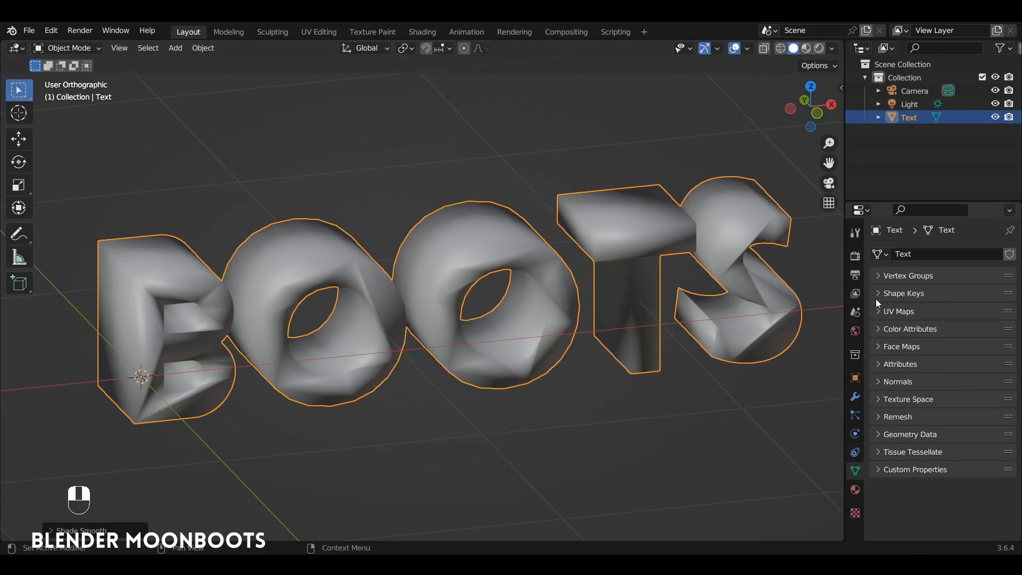
left_click(878, 381)
left_click(931, 401)
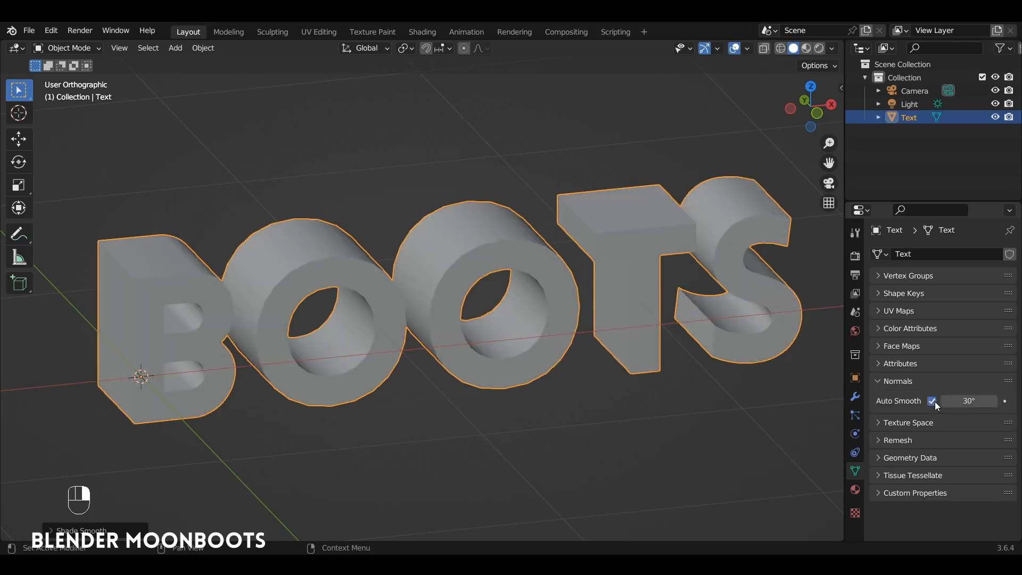
left_click_drag(887, 389, 659, 335, "alt")
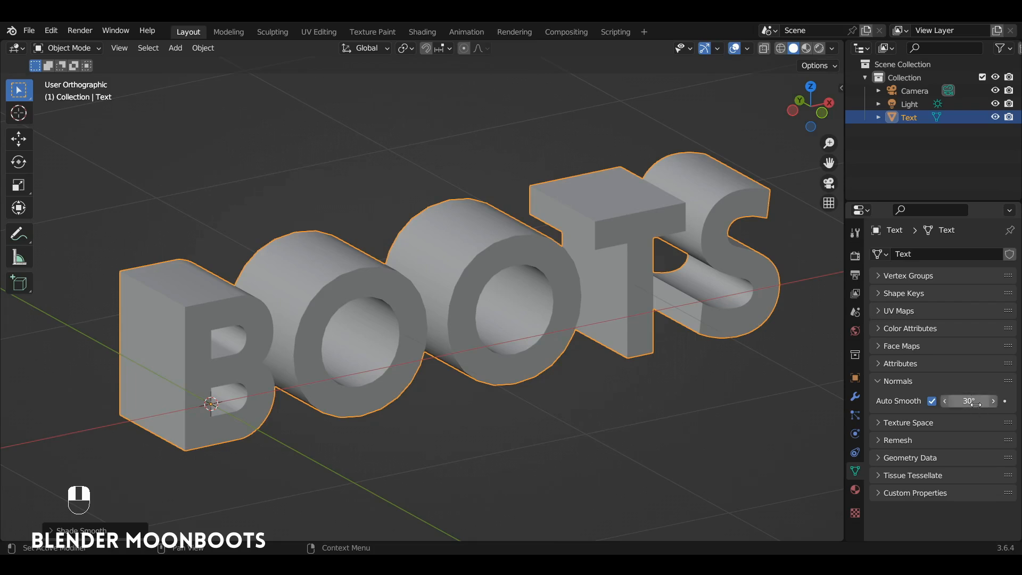
left_click_drag(629, 325, 567, 313, "alt")
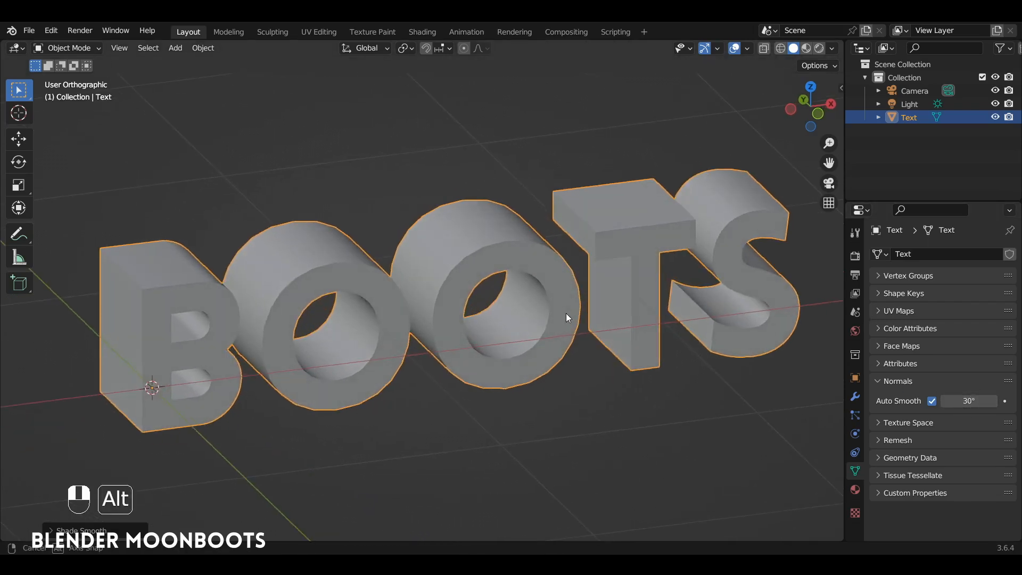
- Separate the whole BOOTS mesh by loose parts so that each letter is its own object
key("Tab")
key("a")
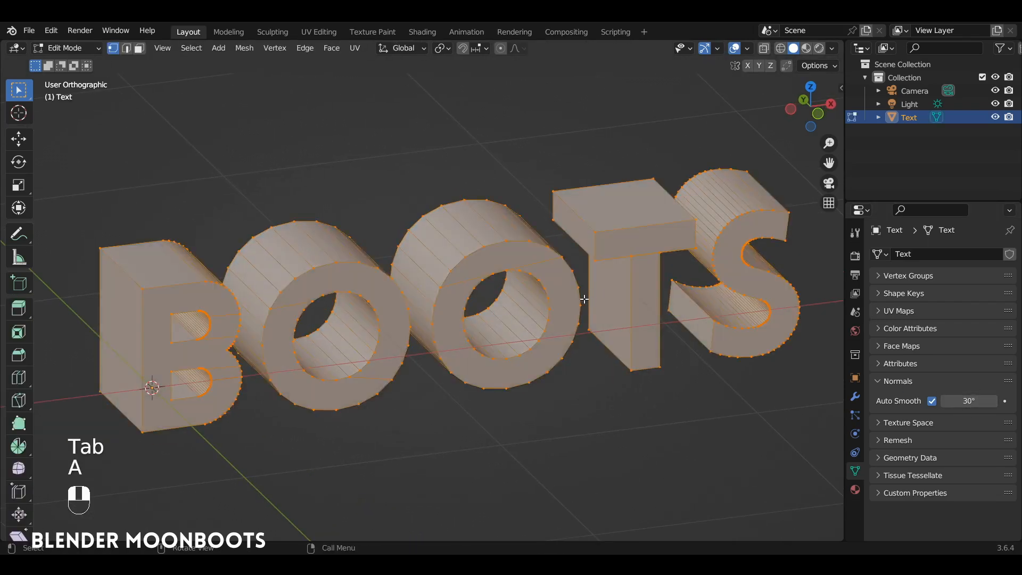
key("p")
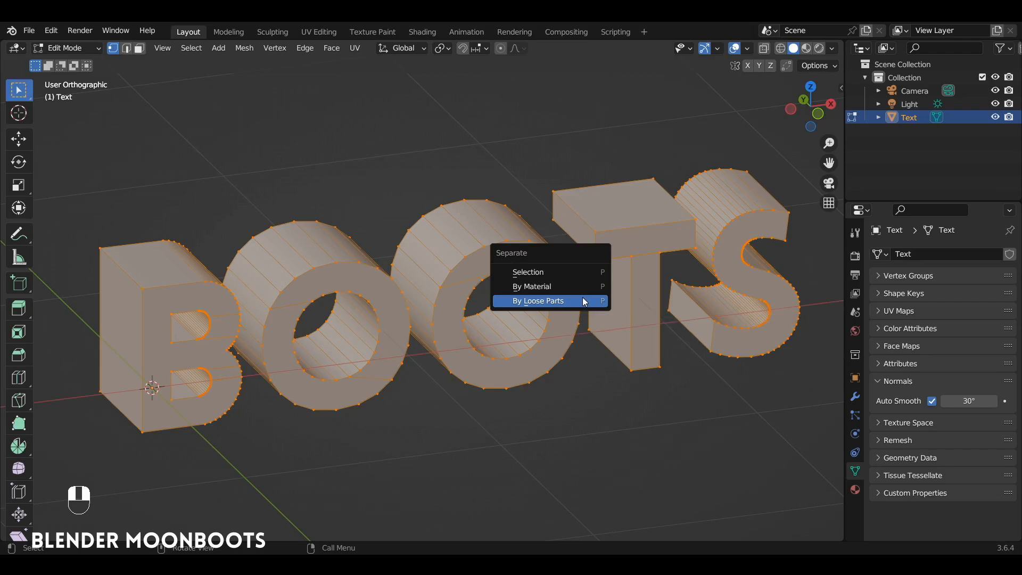
left_click(585, 301)
key("Tab")
- Check the letters one by one to see whether each can be selected as a separate object
left_click(596, 274)
left_click(518, 278)
left_click(380, 282)
left_click(229, 316)
left_click(325, 283)
left_click(460, 270)
left_click(617, 238)
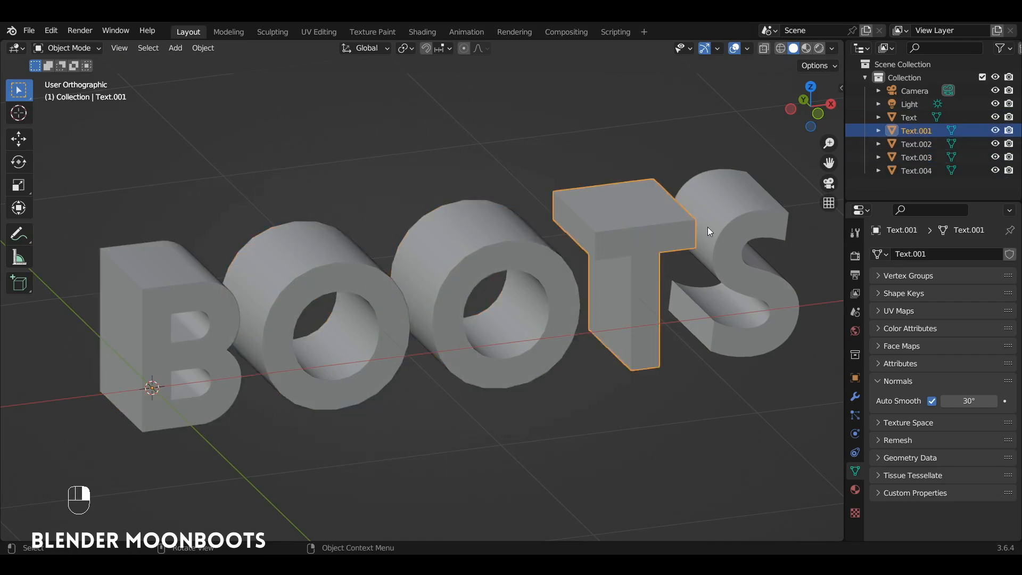
left_click(705, 228)
left_click(221, 330)
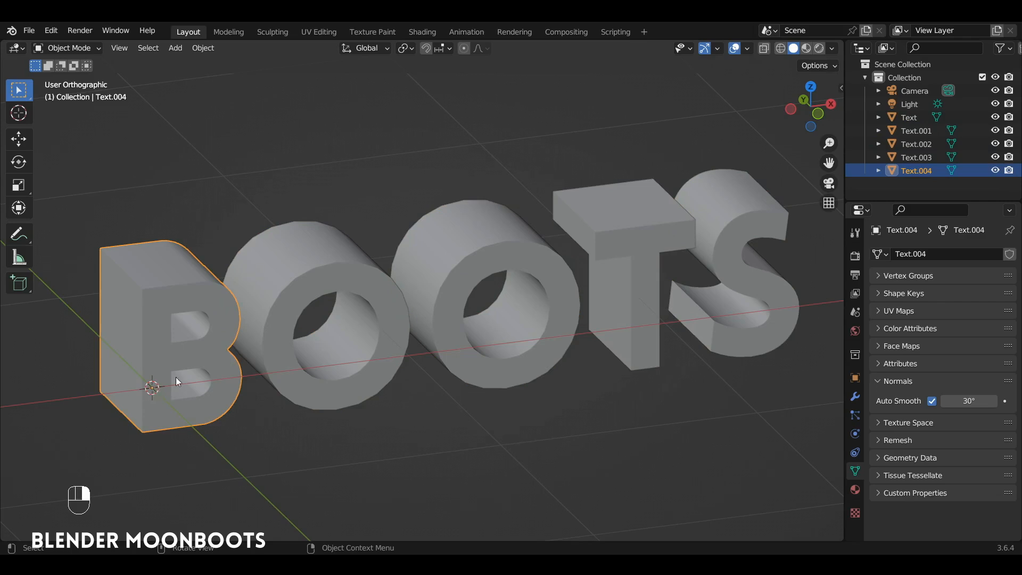
left_click(279, 313)
left_click(502, 264)
left_click(617, 247)
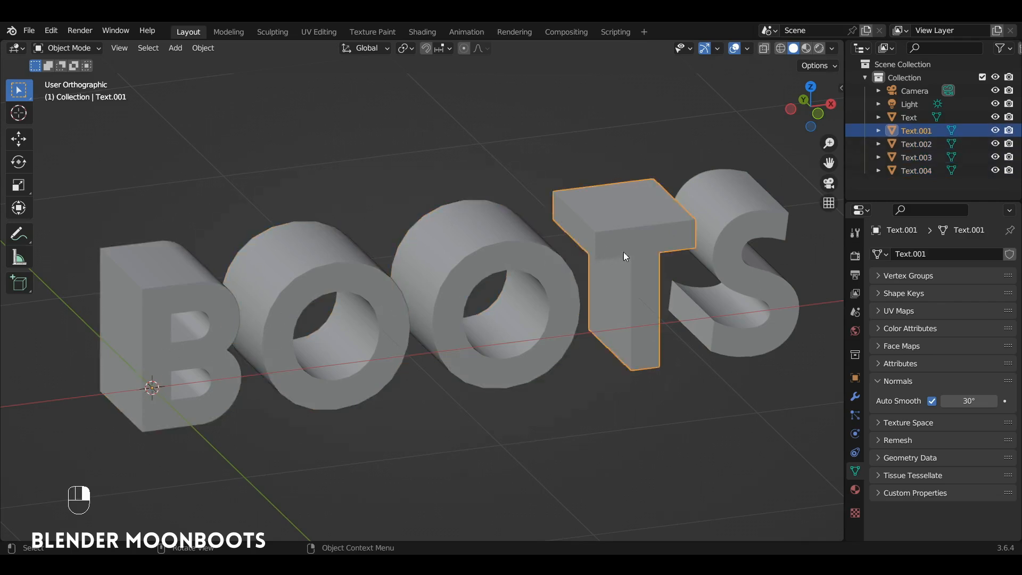
- Select all five letters and set their origins to their own geometry
left_click(739, 234)
left_click(202, 295, "shift")
left_click(371, 279, "shift")
left_click(506, 256, "shift")
left_click(635, 226, "shift")
left_click(732, 218, "shift")
right_click(632, 252)
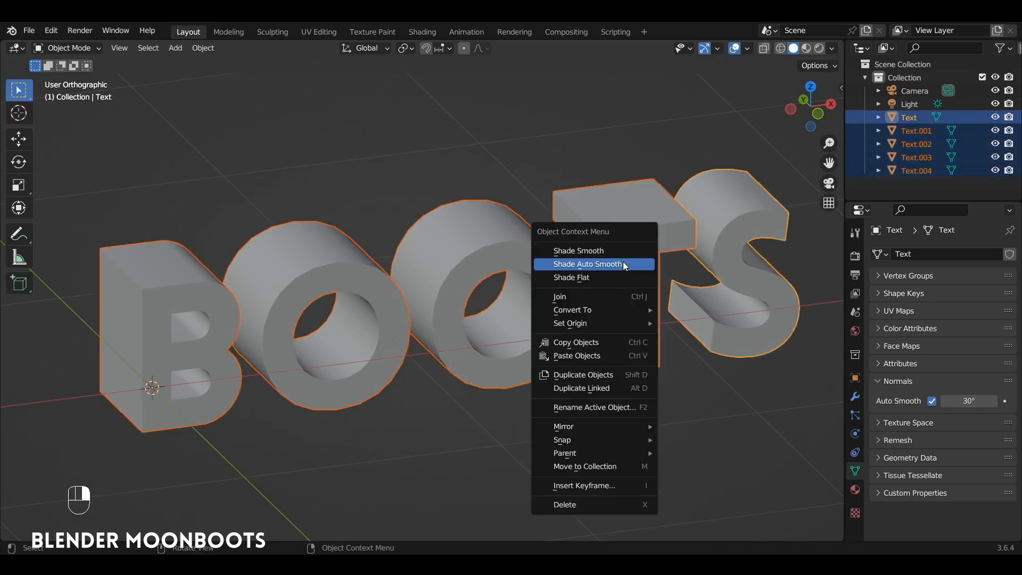
mouse_move(610, 325)
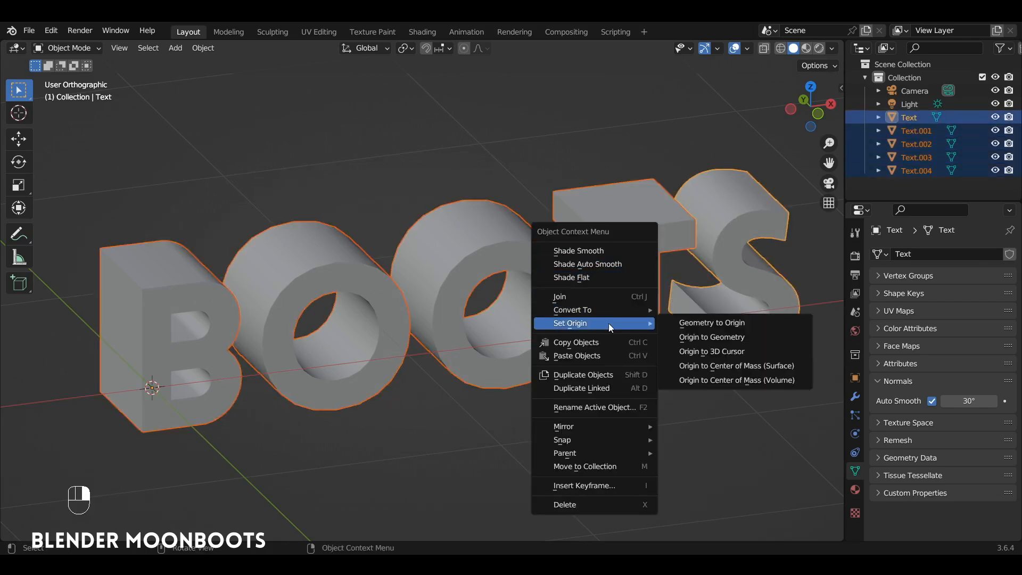
left_click(739, 339)
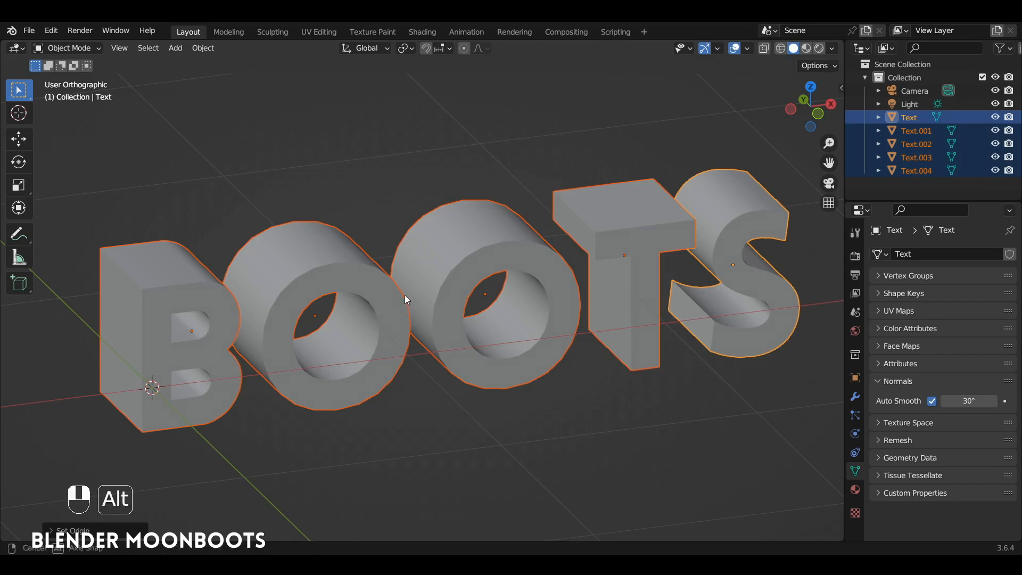
- In front view, move all the letters about 2.4 m along negative X and 0.3 m up, placing the S above the world origin
key("KP_1")
scroll(497, 365, "down", 2)
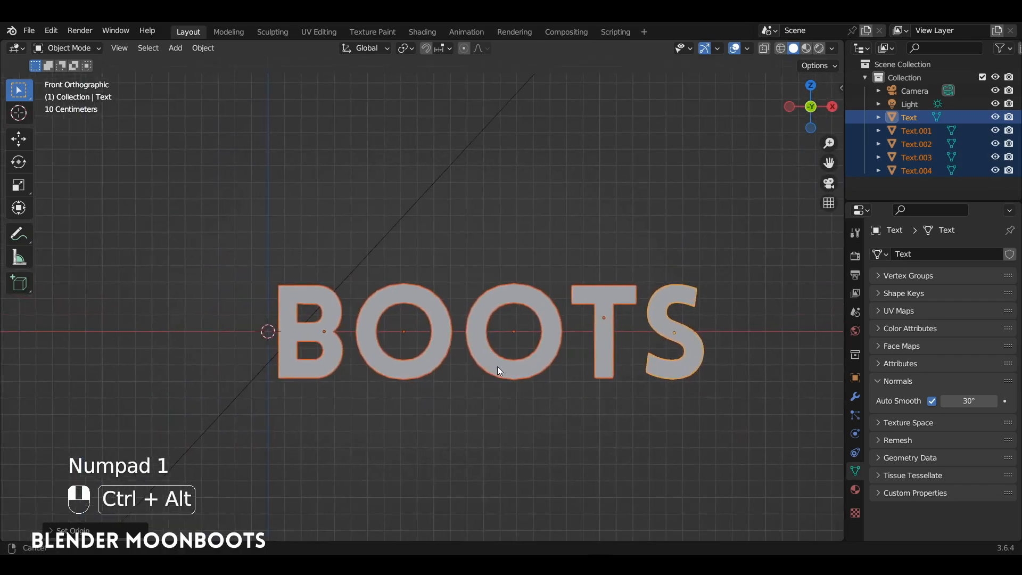
key("g")
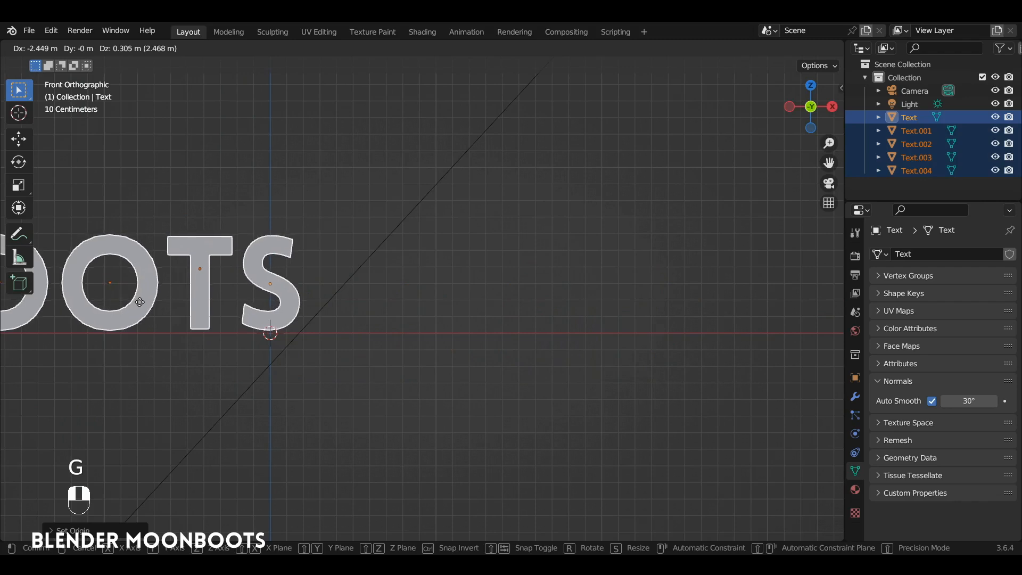
left_click(142, 304)
middle_click_drag(261, 273, 524, 288, "ctrl+alt")
- Stack the T on top of the S and the adjacent O on top of the T, offset slightly sideways from each other
left_click_drag(480, 209, 458, 304)
key("f")
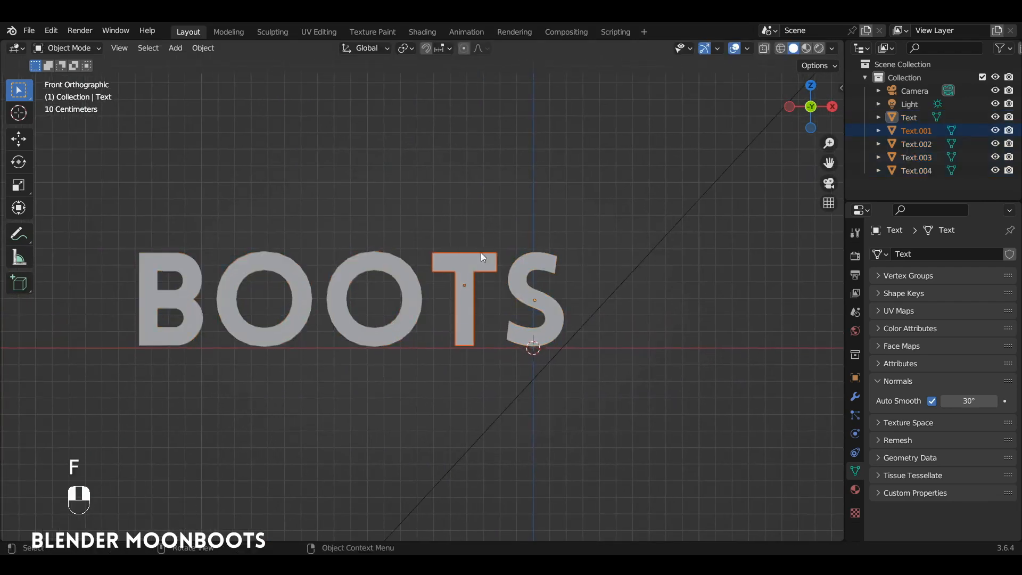
key("g")
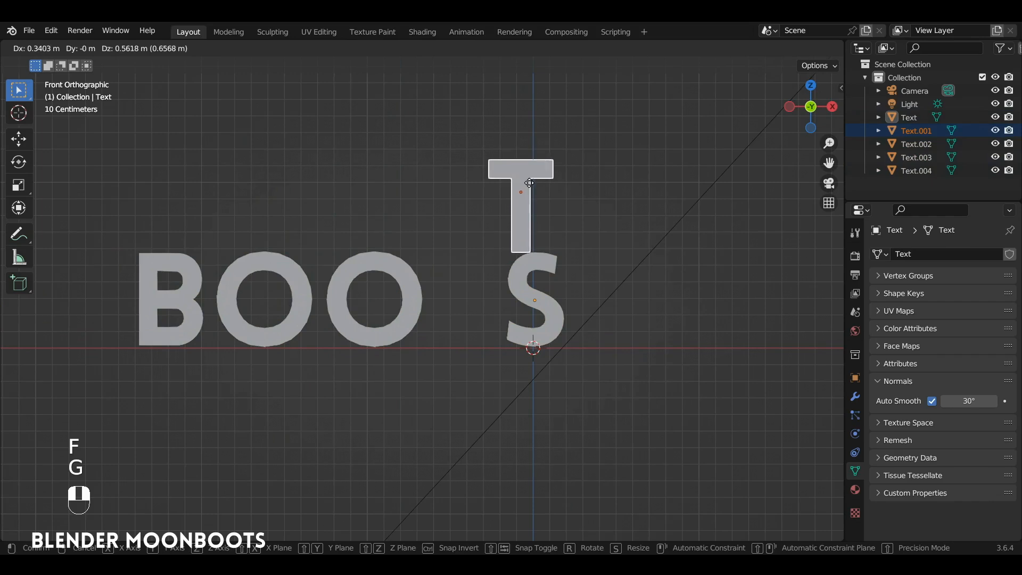
left_click(529, 182)
left_click(401, 266)
key("g")
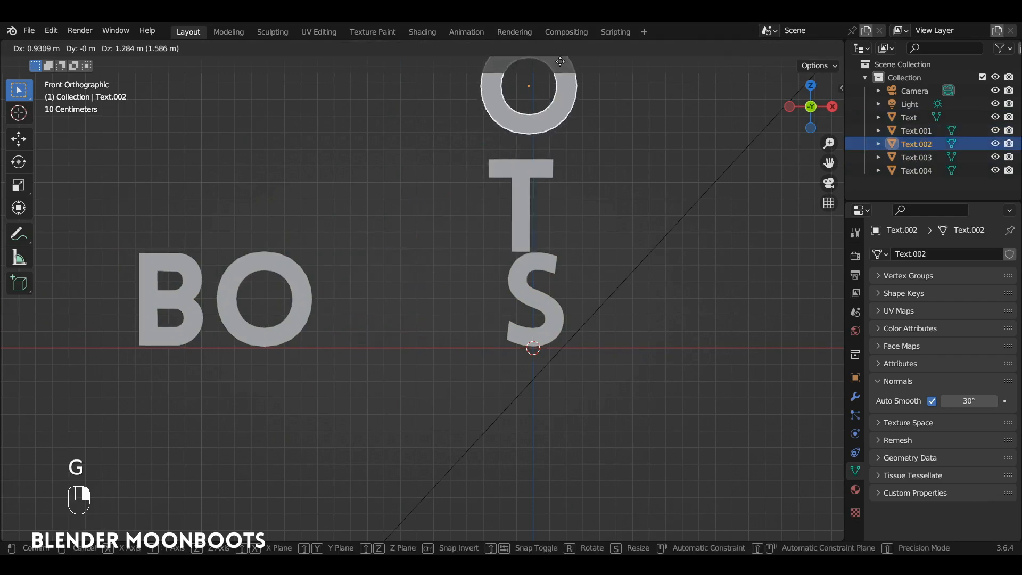
left_click(567, 82)
middle_click_drag(568, 83, 584, 192, "shift")
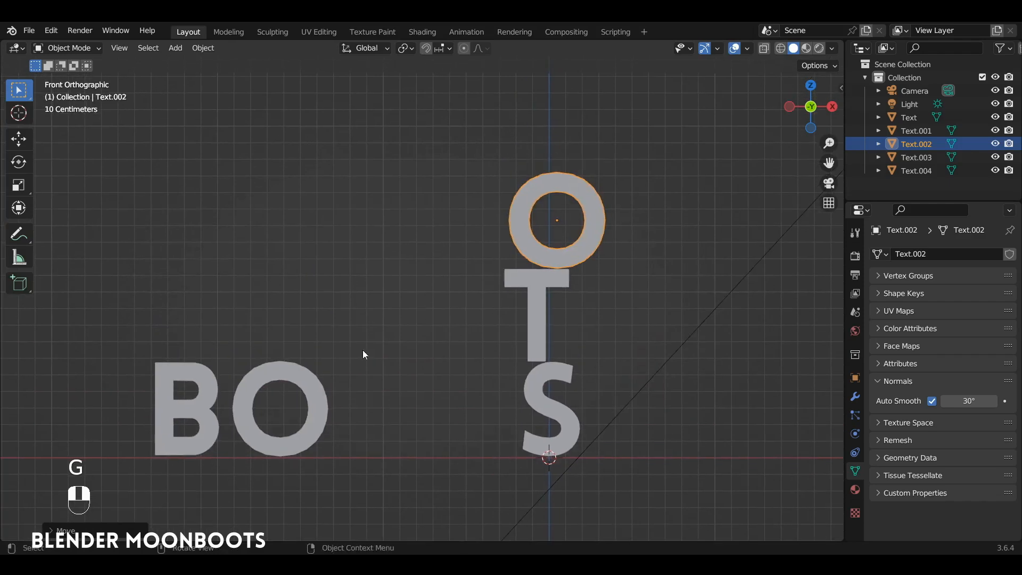
- Stack the remaining O on top of the column and the B above it, completing the vertical BOOTS column
left_click(317, 387)
middle_click_drag(317, 387, 366, 353, "ctrl")
key("g")
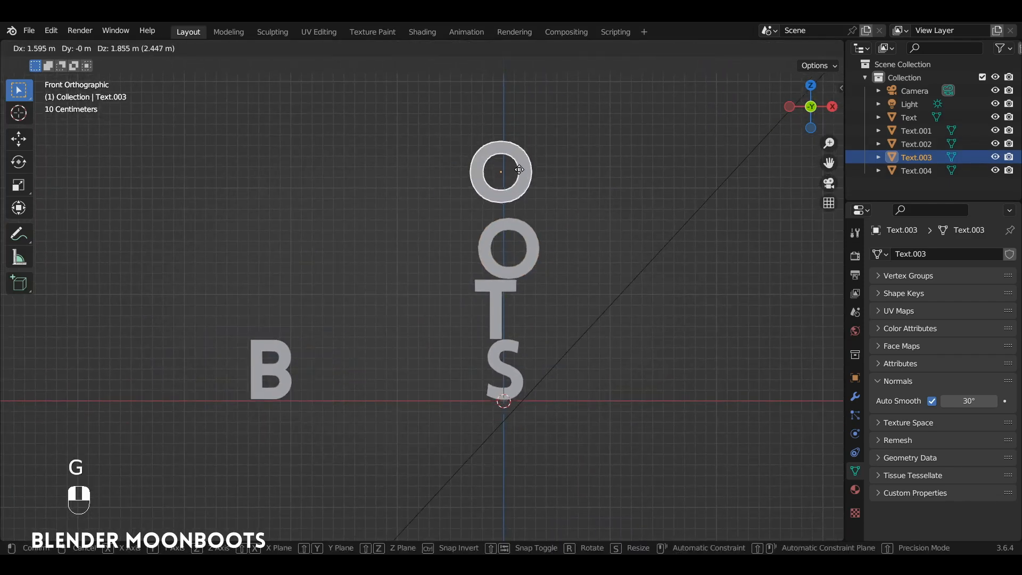
left_click(511, 181)
left_click(280, 344)
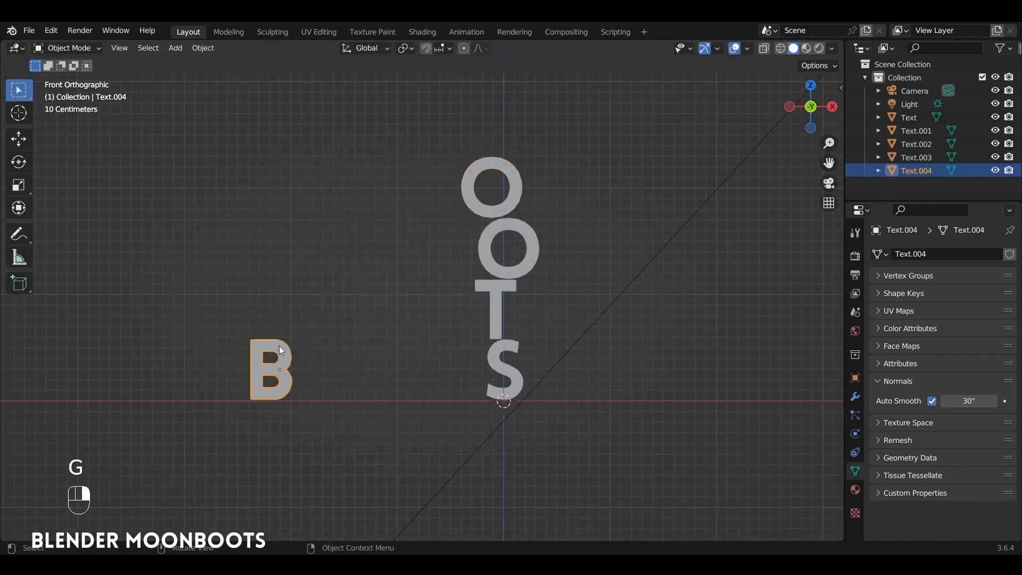
key("g")
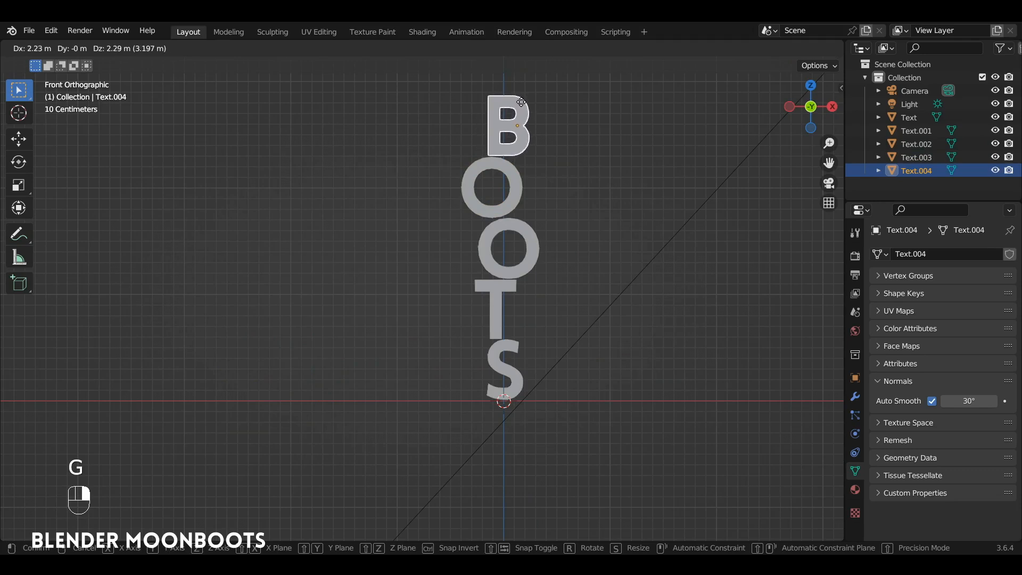
left_click(520, 101)
- In front view, select the upper letters of the column together and reposition them on the stack
left_click_drag(561, 134, 501, 175, "alt")
key("KP_1")
left_click_drag(581, 69, 484, 186)
key("g")
left_click(519, 149)
left_click_drag(519, 149, 485, 216, "alt")
- With the Move tool, nudge the lower O and the T slightly sideways along X to line them up better
key("shift+space")
left_click(453, 261)
left_click(452, 311)
left_click_drag(499, 305, 491, 307)
left_click(463, 351)
left_click_drag(502, 344, 511, 342)
left_click_drag(512, 342, 573, 260, "alt")
- Select all five letters and shift the whole column along the Y axis over the world origin
left_click_drag(389, 121, 486, 350)
left_click_drag(501, 307, 477, 329, "alt")
left_click_drag(487, 228, 450, 251)
left_click_drag(452, 248, 484, 222, "alt")
- Add a mesh plane at the world origin and scale it up in Edit Mode into a large floor under the letters
key("shift+a")
mouse_move(456, 170)
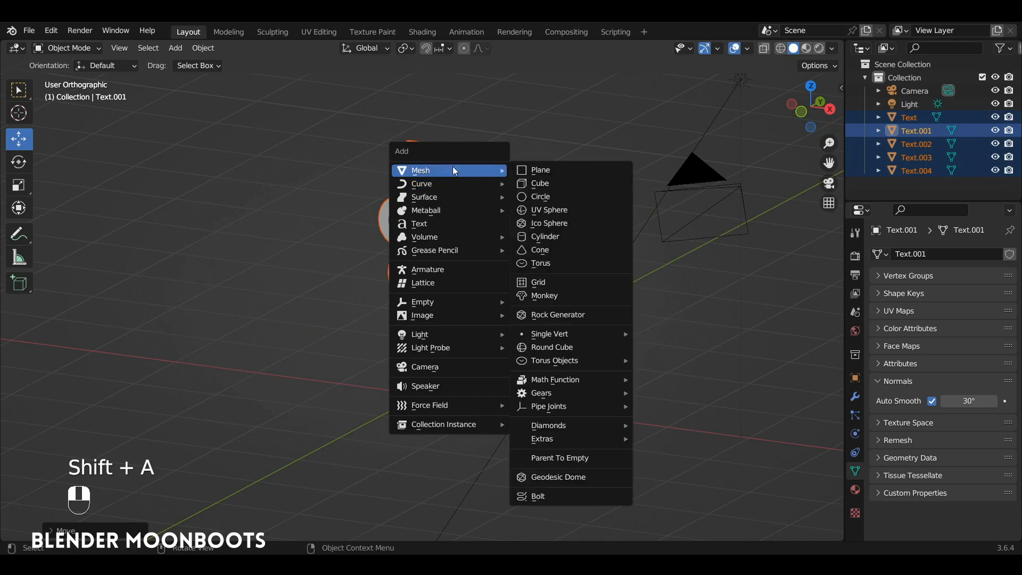
left_click(535, 170)
key("Tab")
key("s")
left_click(721, 292)
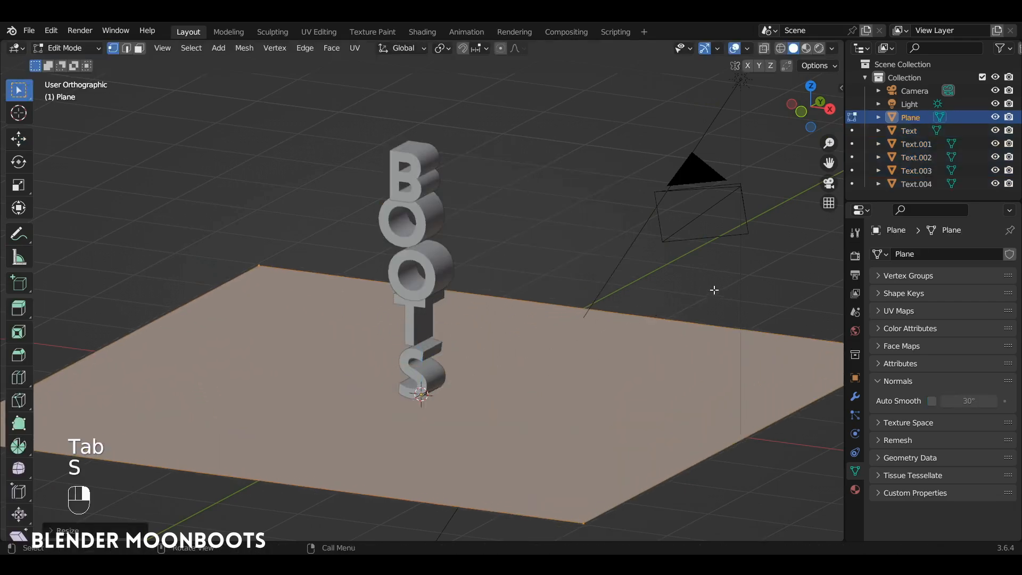
key("s")
left_click(719, 246)
key("Tab")
left_click_drag(607, 301, 670, 277, "alt")
left_click_drag(343, 104, 482, 255)
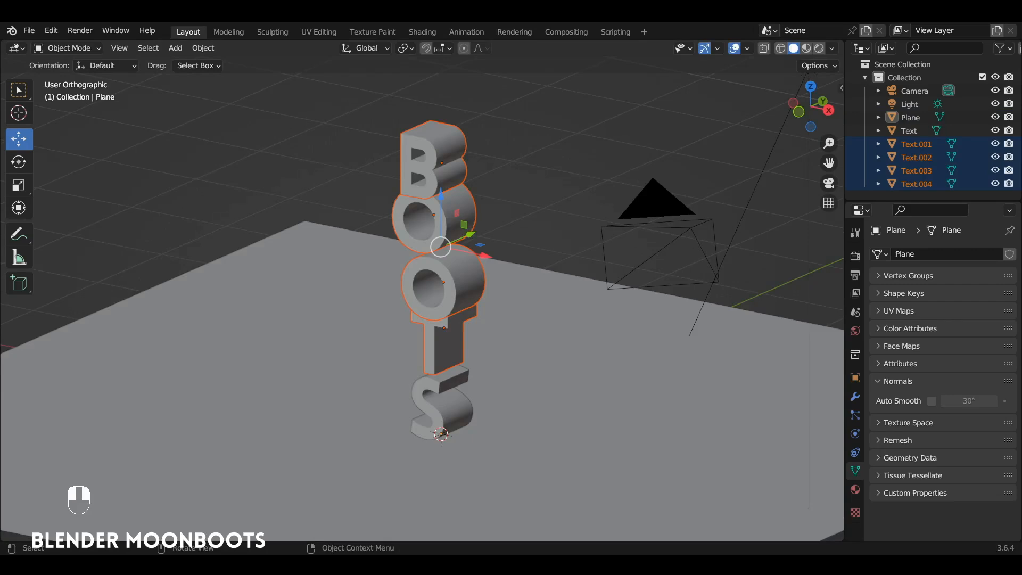
left_click_drag(472, 234, 666, 275, "alt")
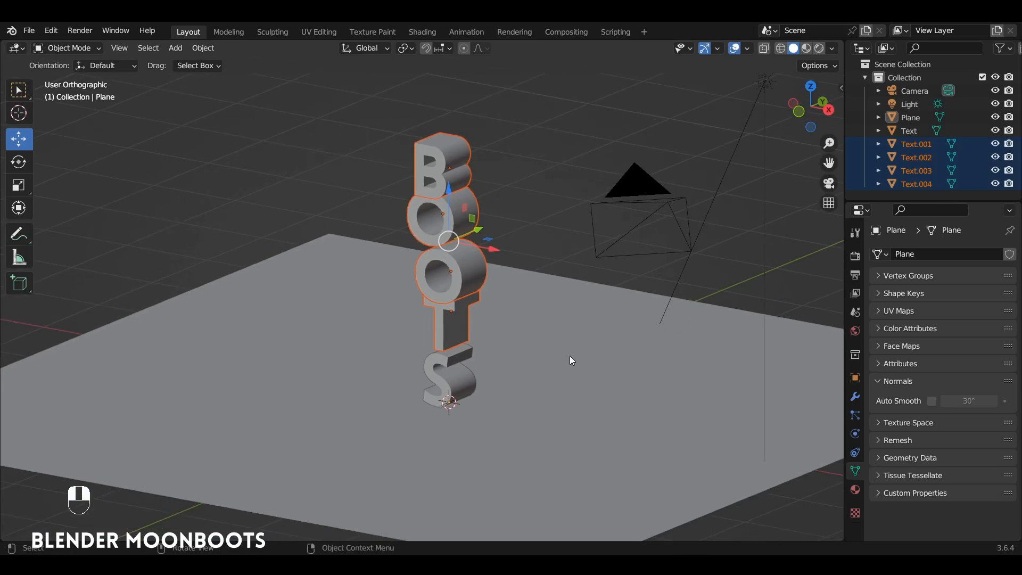
- Add rigid body physics to the floor plane and set its type to Passive
left_click(589, 341)
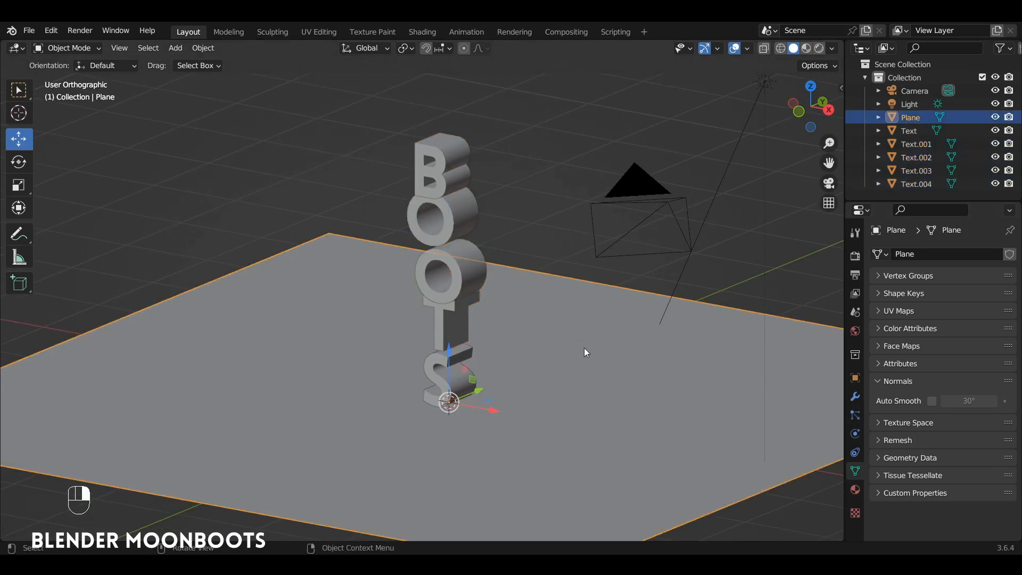
left_click(855, 435)
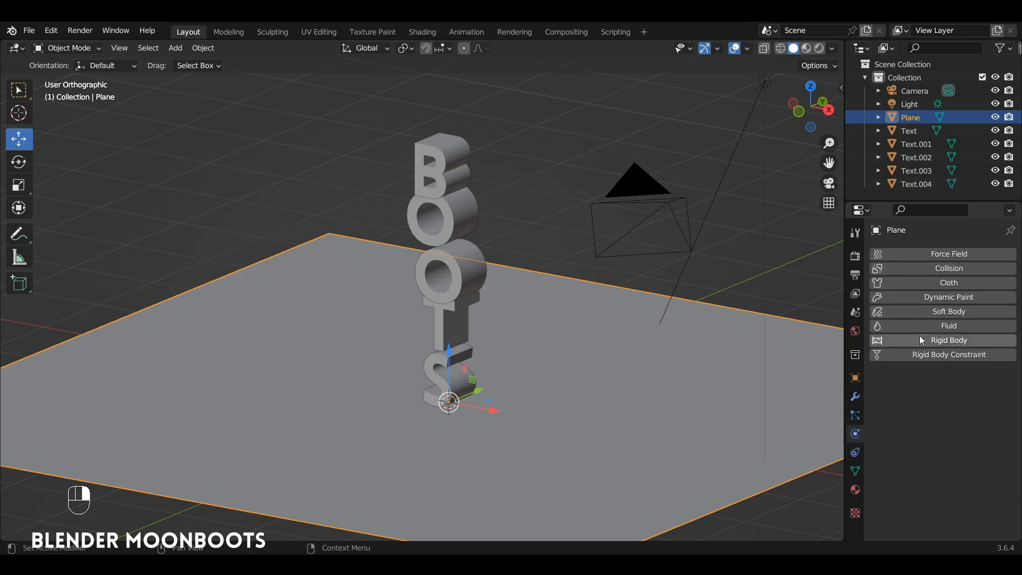
left_click(941, 339)
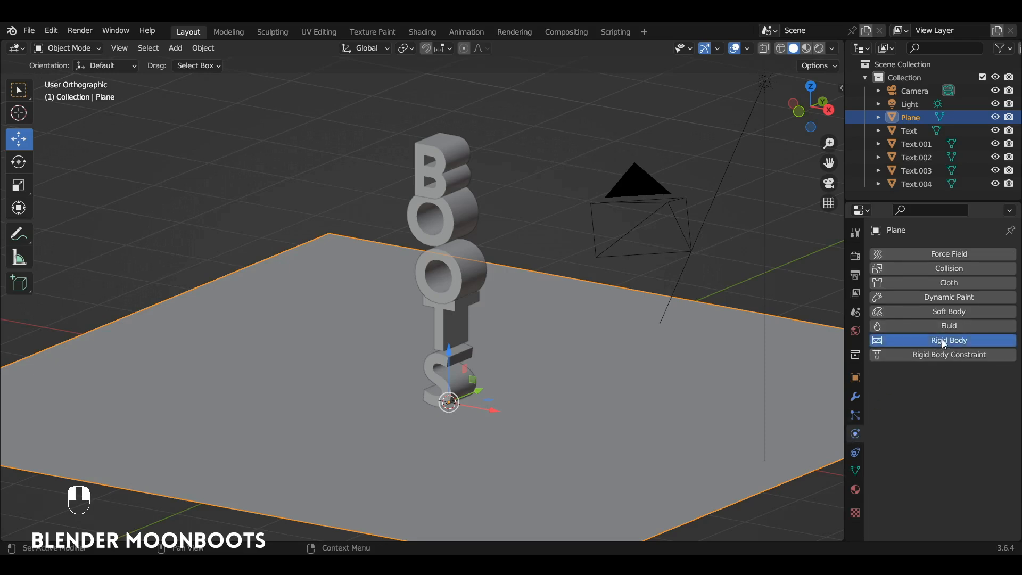
left_click_drag(846, 336, 821, 336)
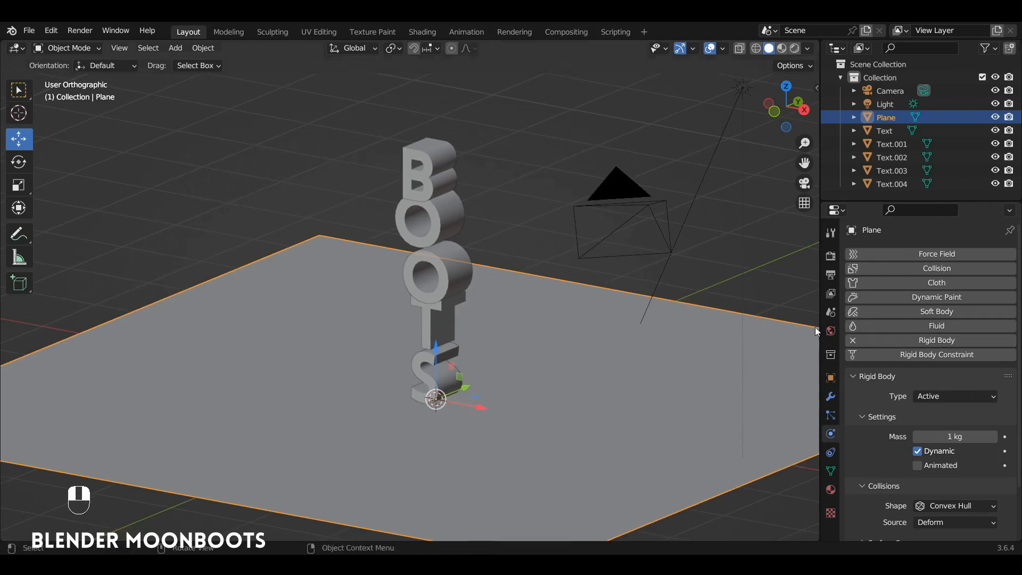
left_click_drag(683, 361, 688, 350, "alt")
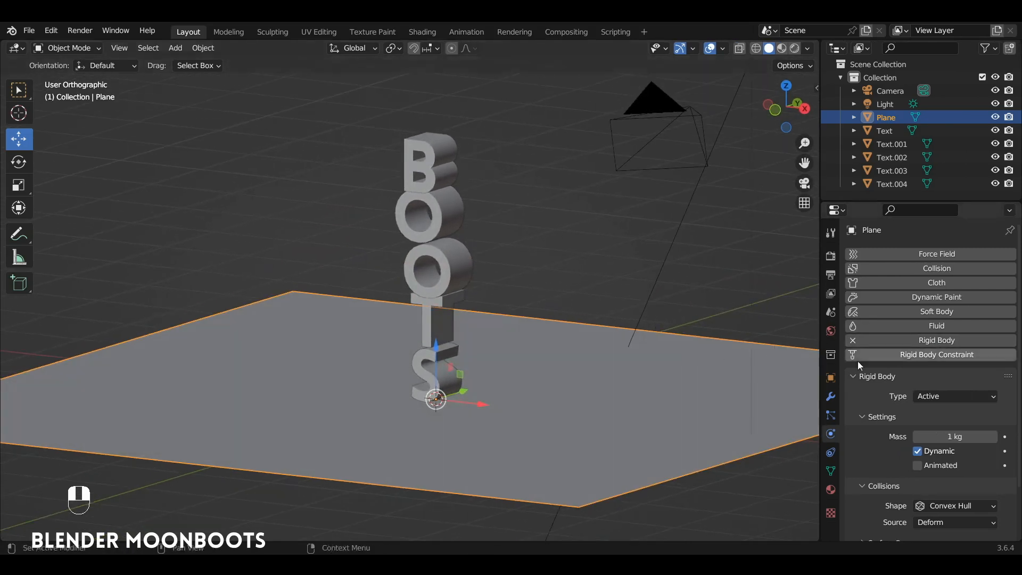
left_click(936, 397)
left_click(943, 426)
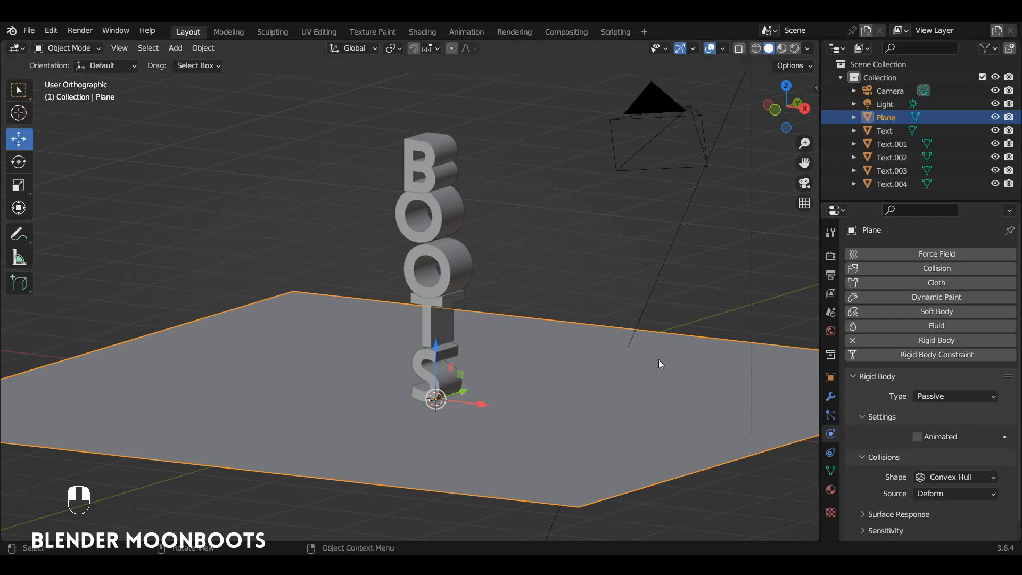
- Select the B at the top of the column and add an Active rigid body to it
mouse_move(681, 366)
left_mouse_down("alt")
mouse_move(663, 368)
mouse_move(695, 365)
left_mouse_up("alt")
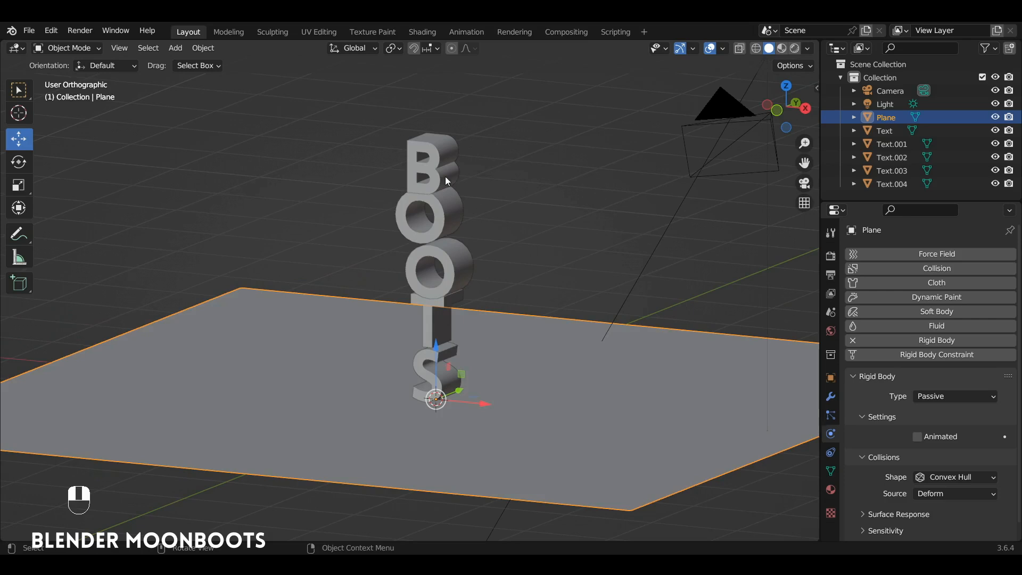
left_click(430, 160)
left_click_drag(430, 173, 474, 187, "alt")
left_click(927, 340)
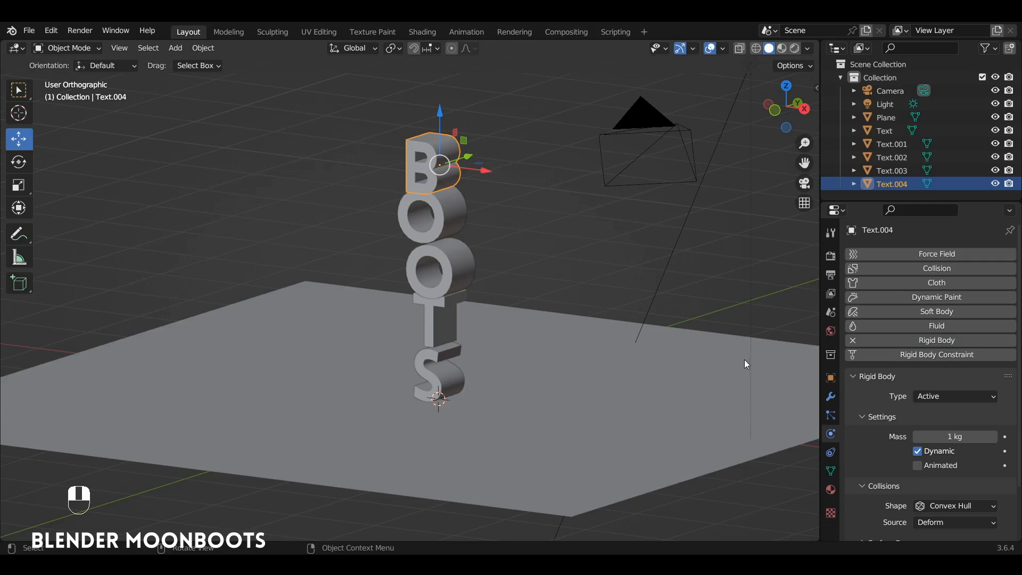
- Try the Mesh collision shape on the B's rigid body, then return it to Convex Hull
mouse_move(743, 341)
middle_mouse_down("alt")
mouse_move(749, 324)
mouse_move(745, 339)
middle_mouse_up("alt")
scroll(935, 499, "down", 1)
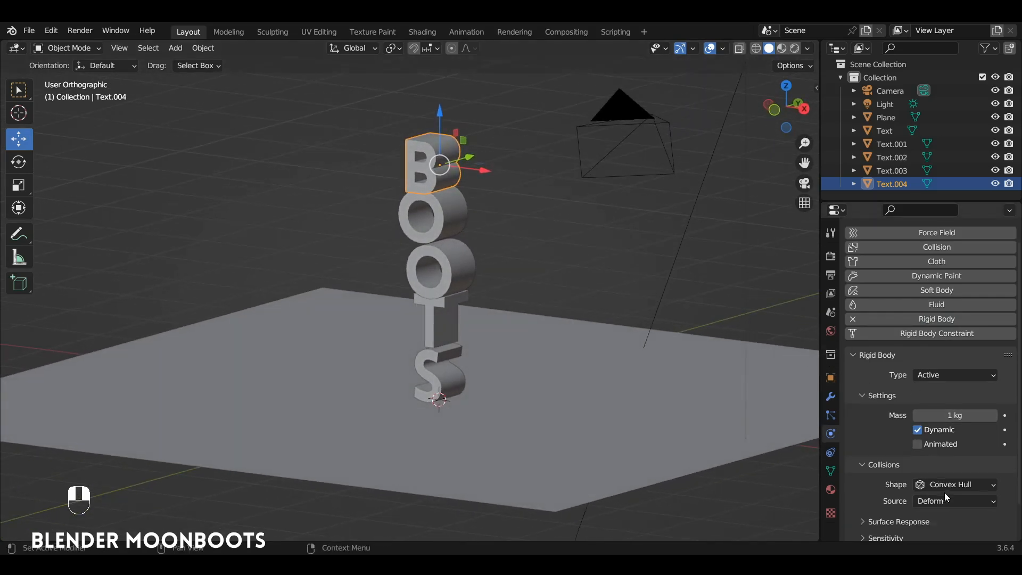
left_click(937, 487)
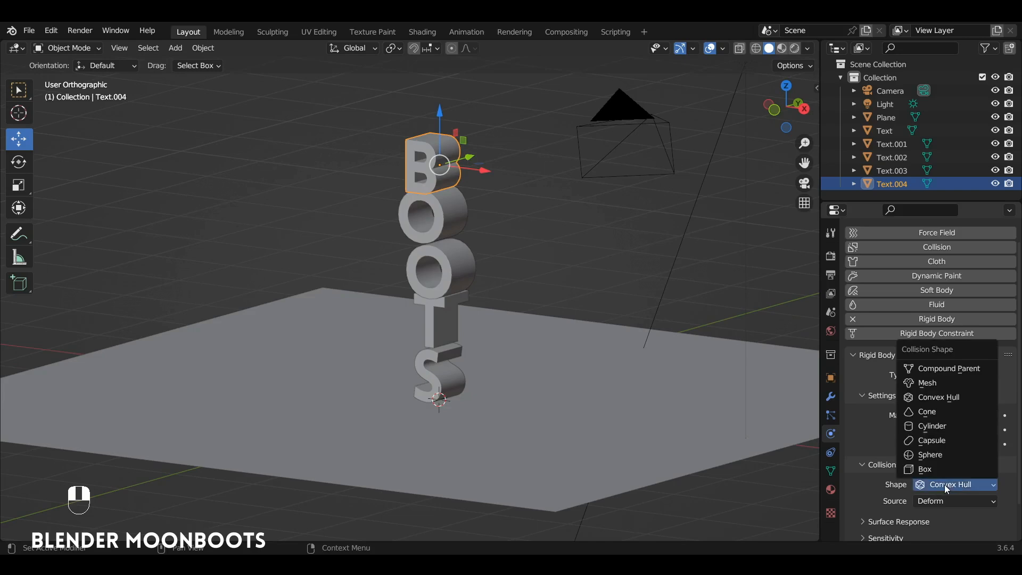
left_click(963, 397)
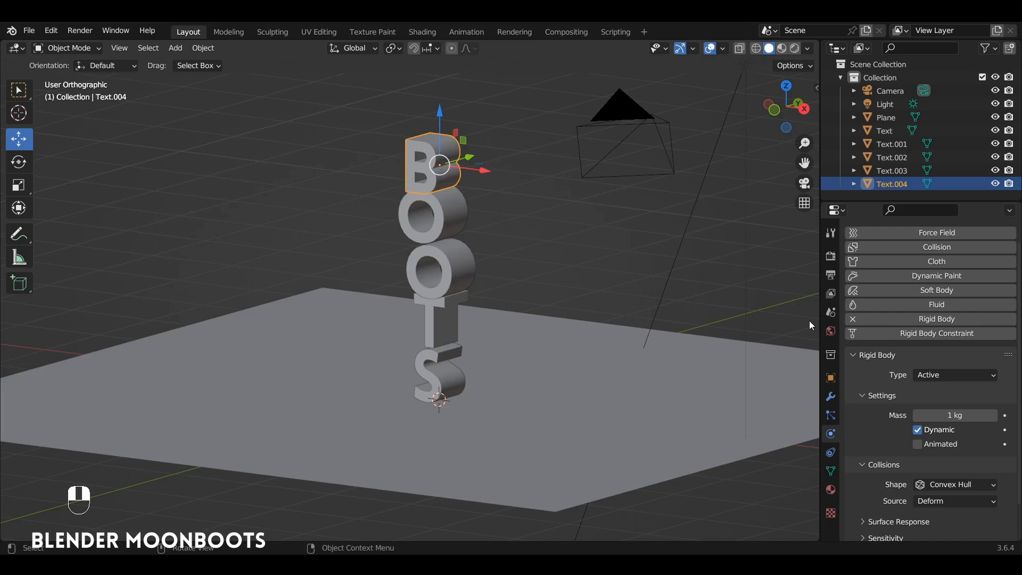
left_click(953, 483)
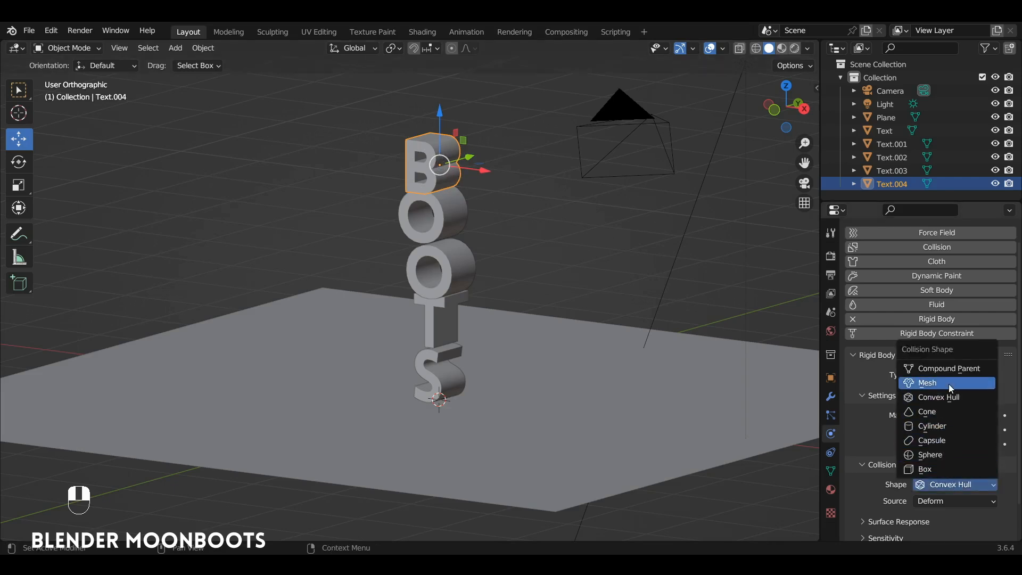
left_click(950, 383)
left_click(950, 485)
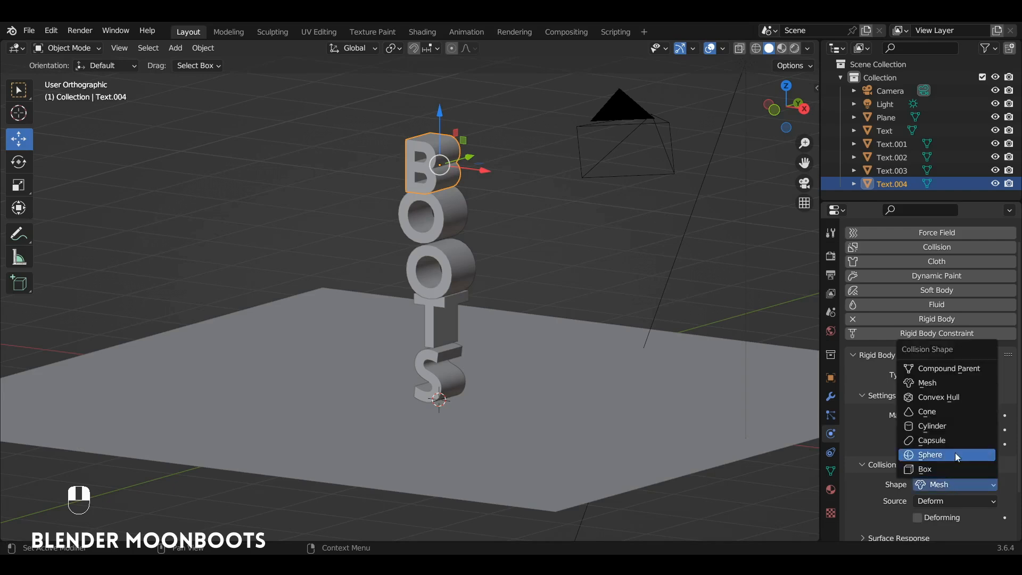
left_click(969, 398)
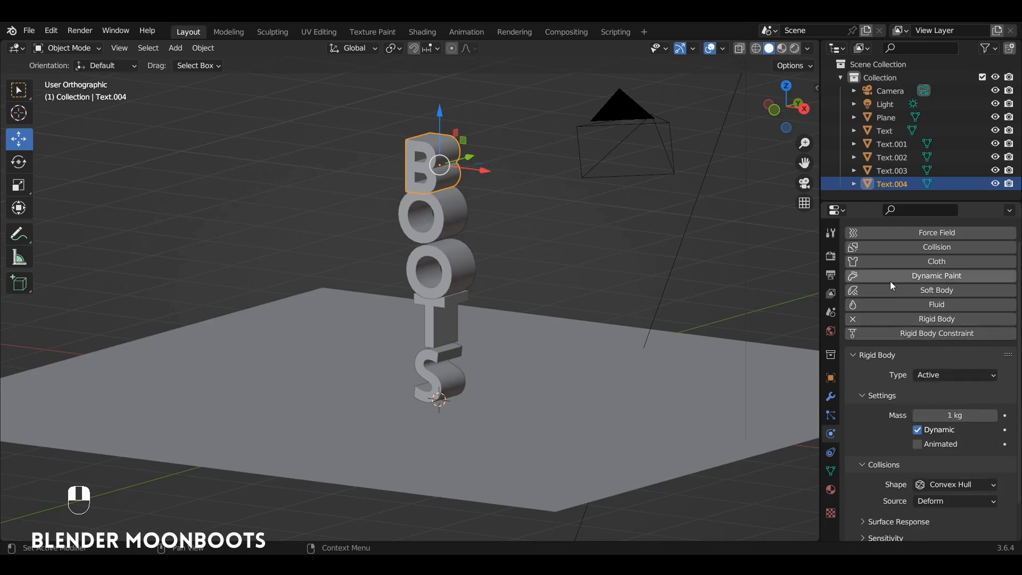
- Select all the letters with the B as the active object and copy its rigid body settings to the others
left_click(441, 367)
left_click(446, 320, "shift")
left_click(451, 266, "shift")
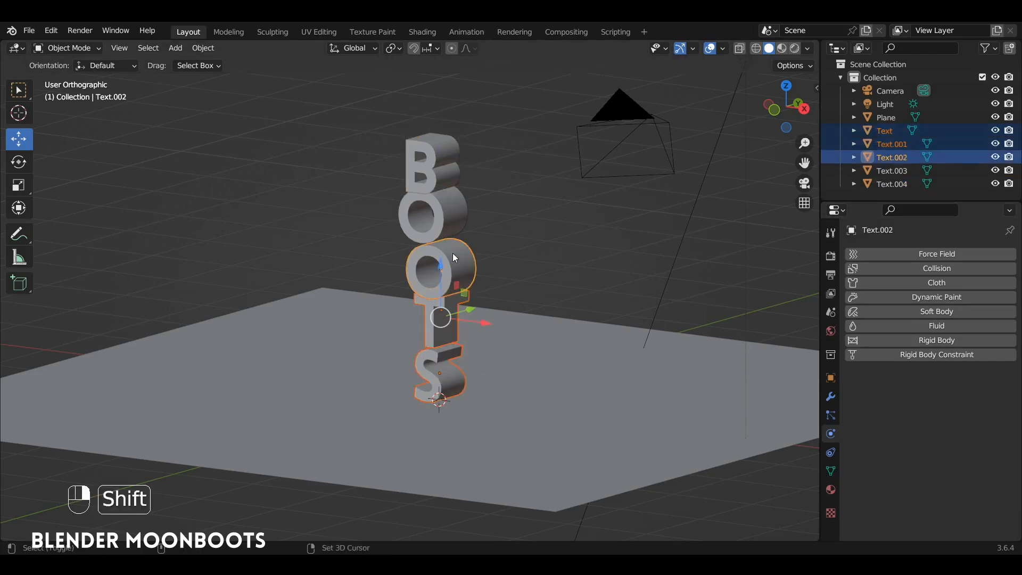
left_click(445, 216, "shift")
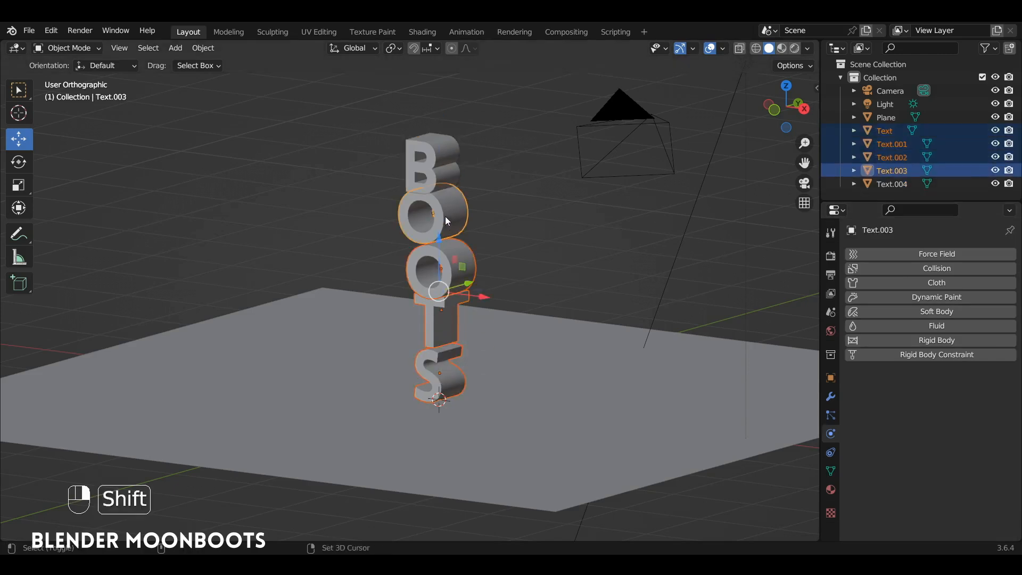
left_click(439, 155, "shift")
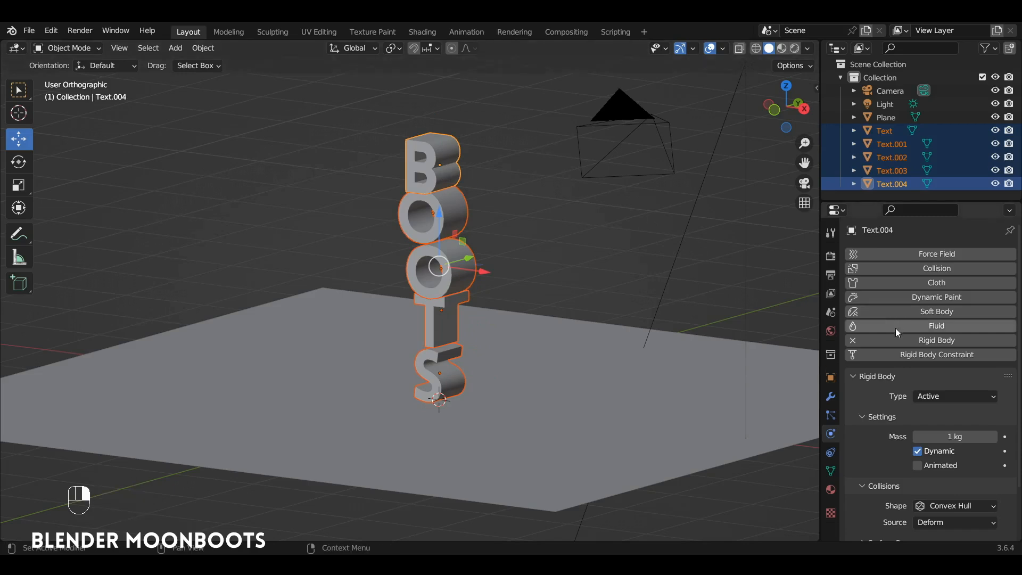
left_click(211, 51)
mouse_move(248, 397)
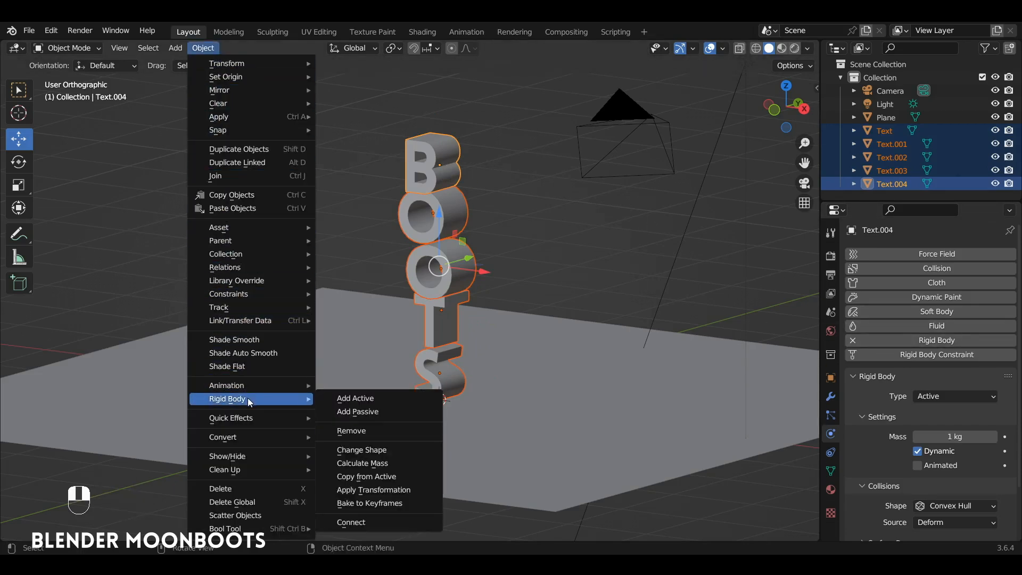
left_click(407, 477)
- Check the S, the T and both O letters one by one for the copied rigid body settings
left_click(440, 372)
left_click(439, 328)
left_click(449, 273)
left_click(437, 234)
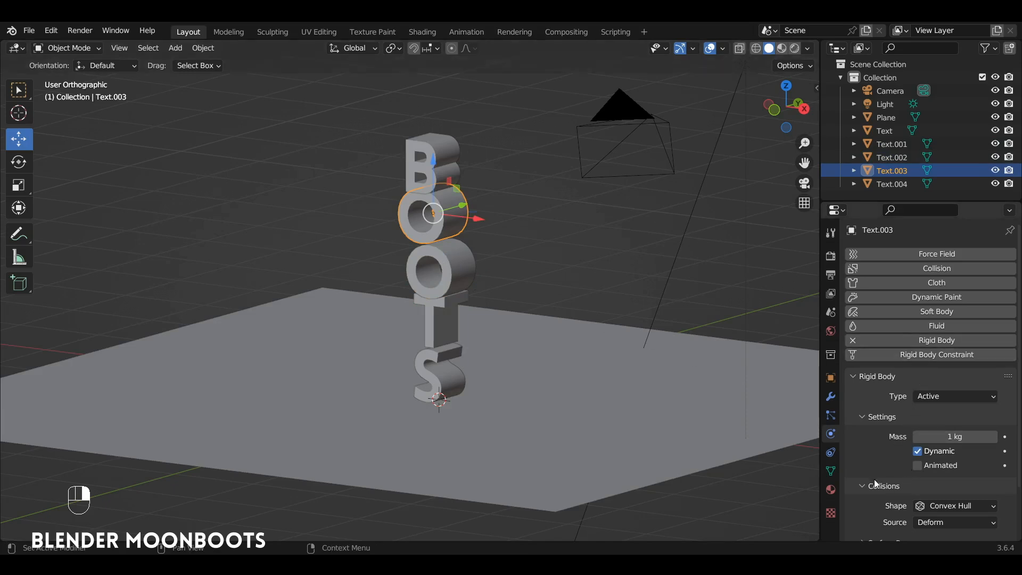
- Split off a new area below the 3D viewport, make it a Dope Sheet, and bring the column back into view
left_click_drag(814, 45, 575, 377)
key("shift+F12")
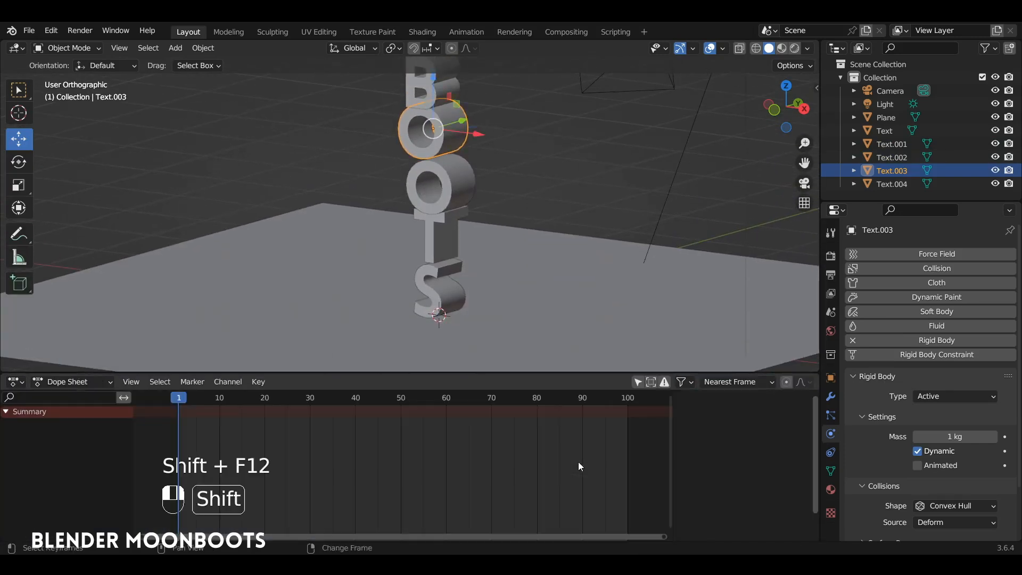
key("shift+F12")
key("shift+F12")
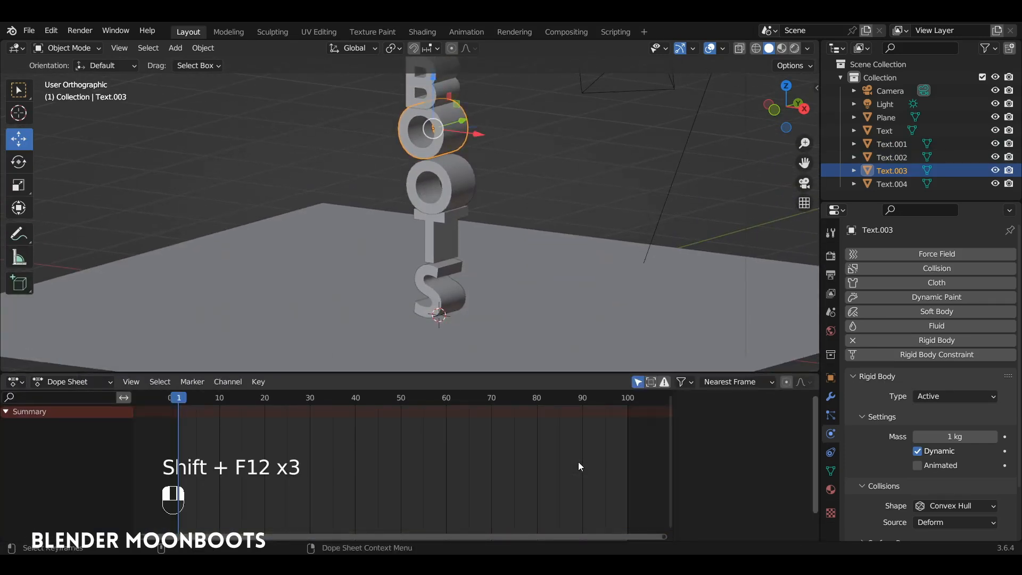
left_click_drag(500, 254, 503, 271, "alt+shift")
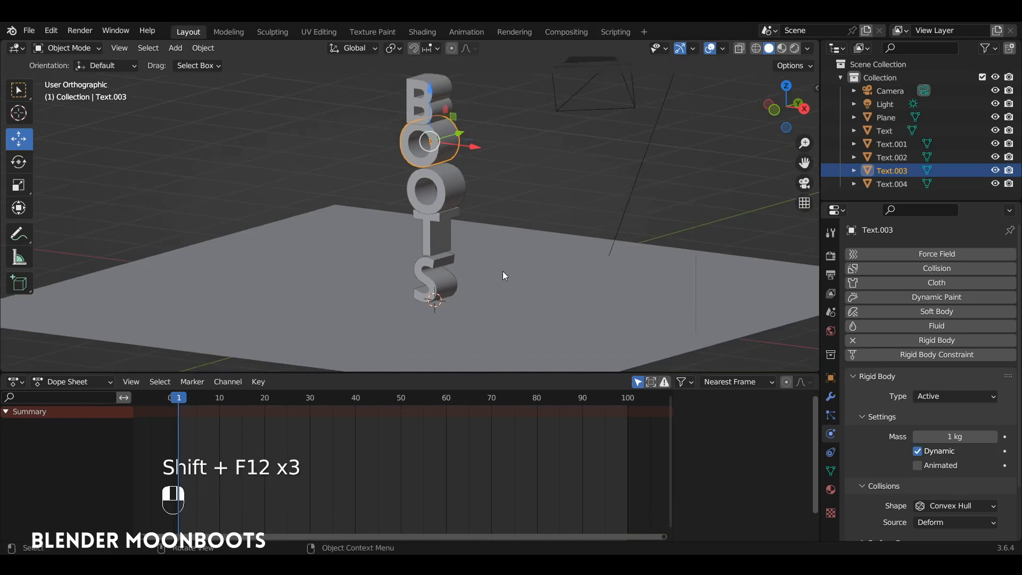
- Play the rigid body simulation twice to preview the letters' fall, returning to frame 1 after each run
key("space")
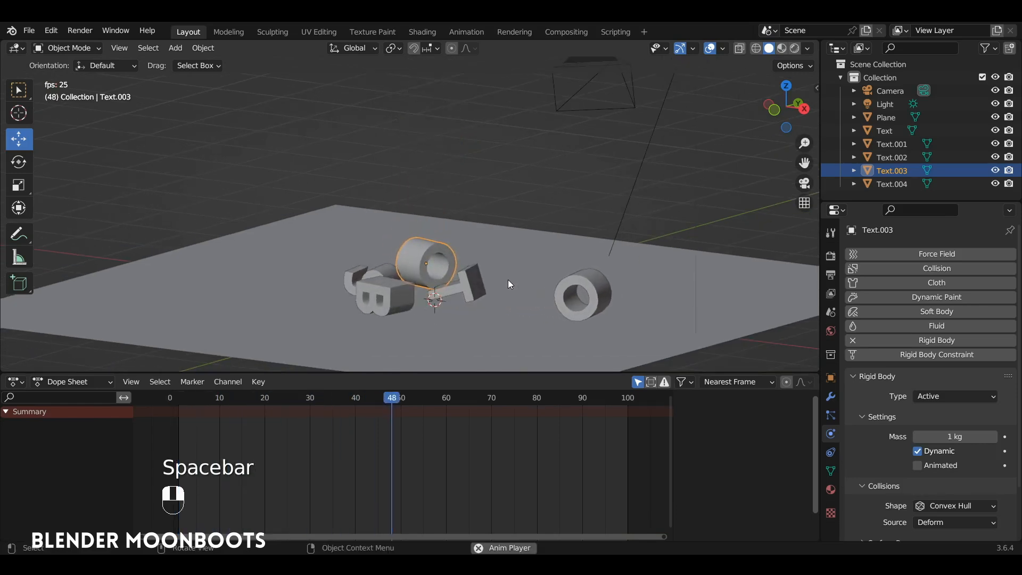
key("space")
left_click_drag(229, 405, 179, 415)
key("space")
key("space")
left_click_drag(243, 400, 178, 401)
- Add a Force force field at the world origin and raise it about 0.75 m along Z into the letter column
middle_click_drag(446, 245, 459, 259, "shift")
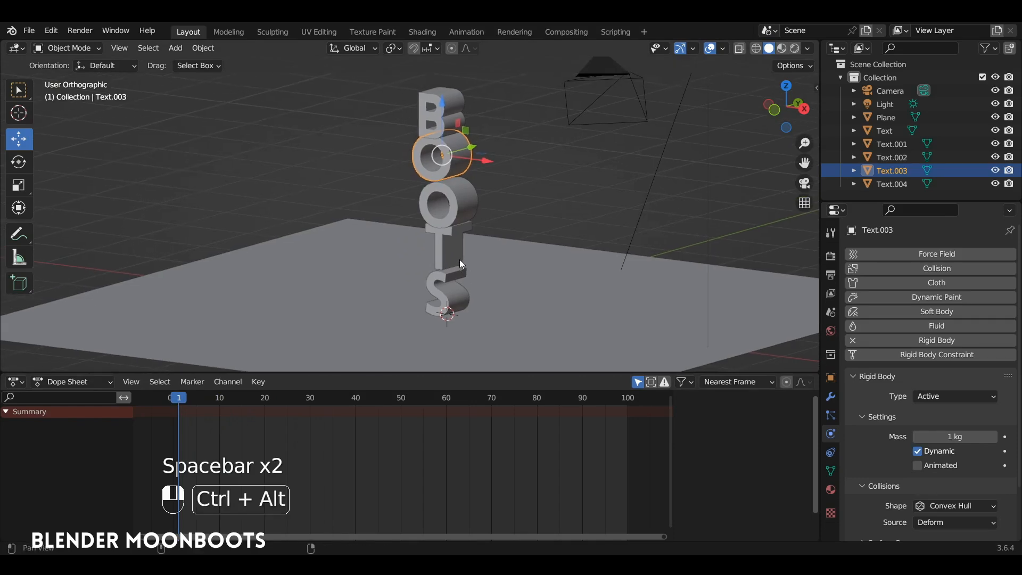
key("shift+a")
mouse_move(431, 293)
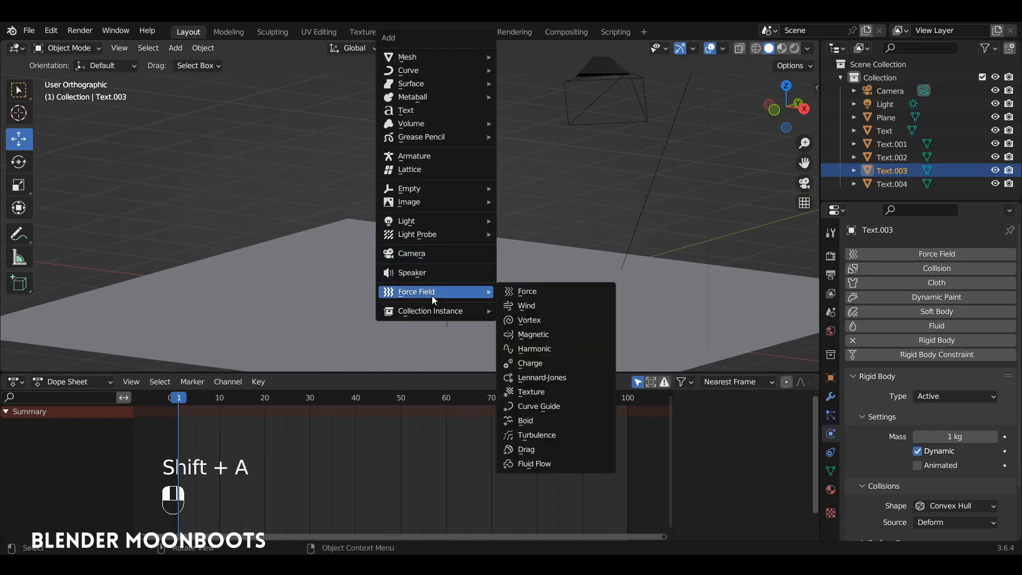
left_click(547, 291)
key("g")
key("z")
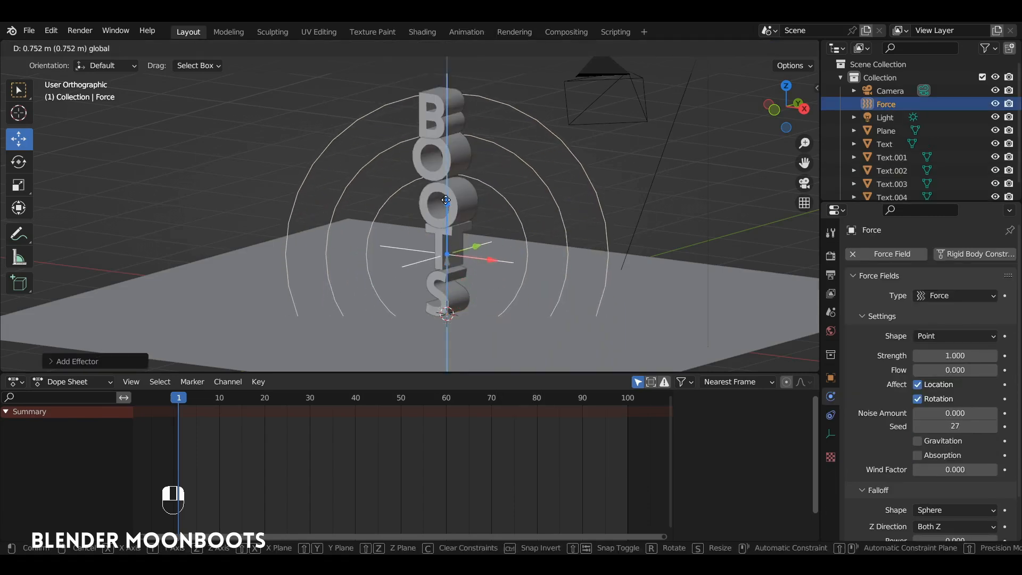
left_click(446, 199)
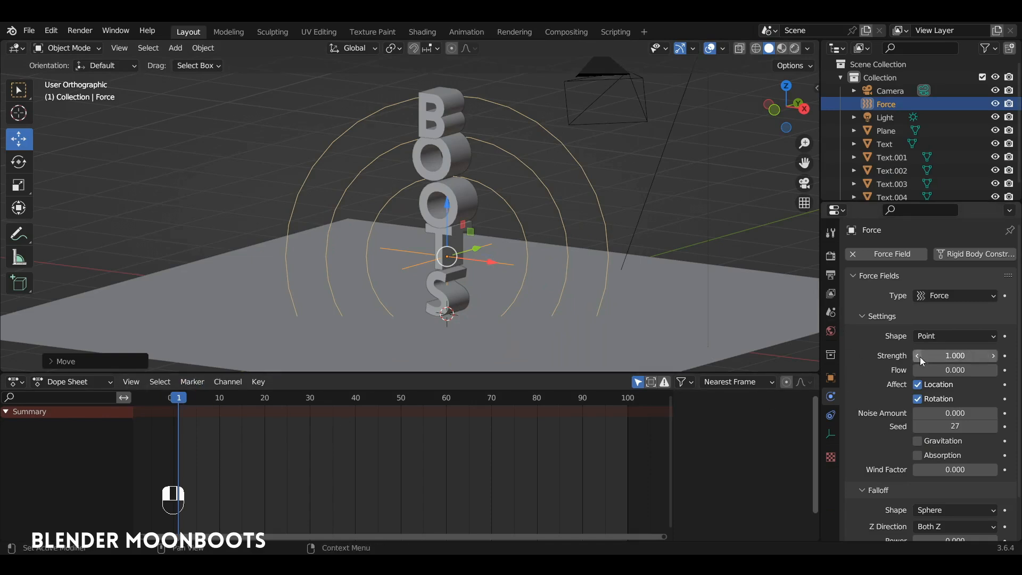
- Set the force field's strength to 400
left_click(958, 356)
type("400")
key("Return")
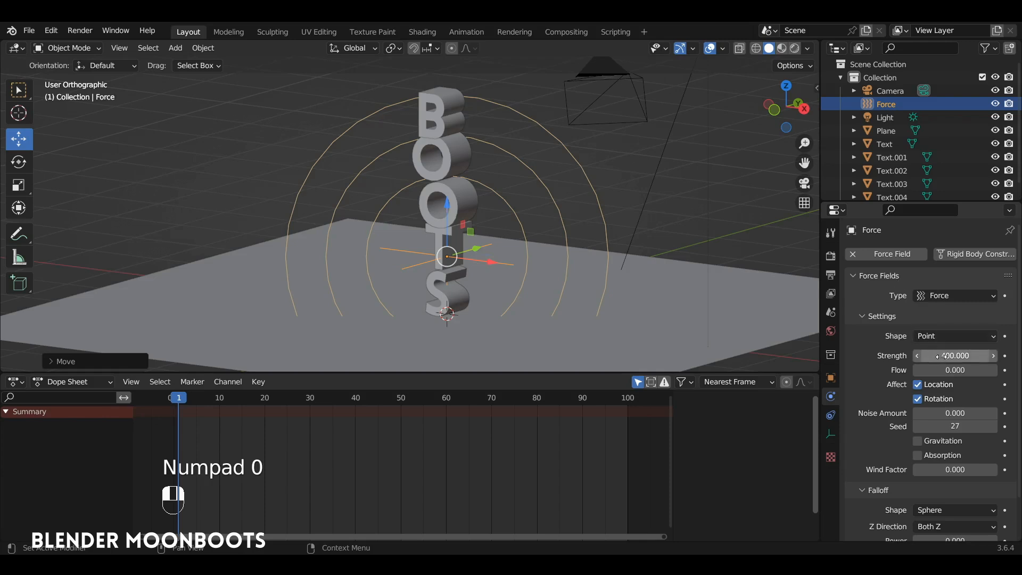
- Keyframe the force field's strength at 400 on frame 1 and at 0 on frame 20
key("i")
left_click_drag(180, 404, 264, 405)
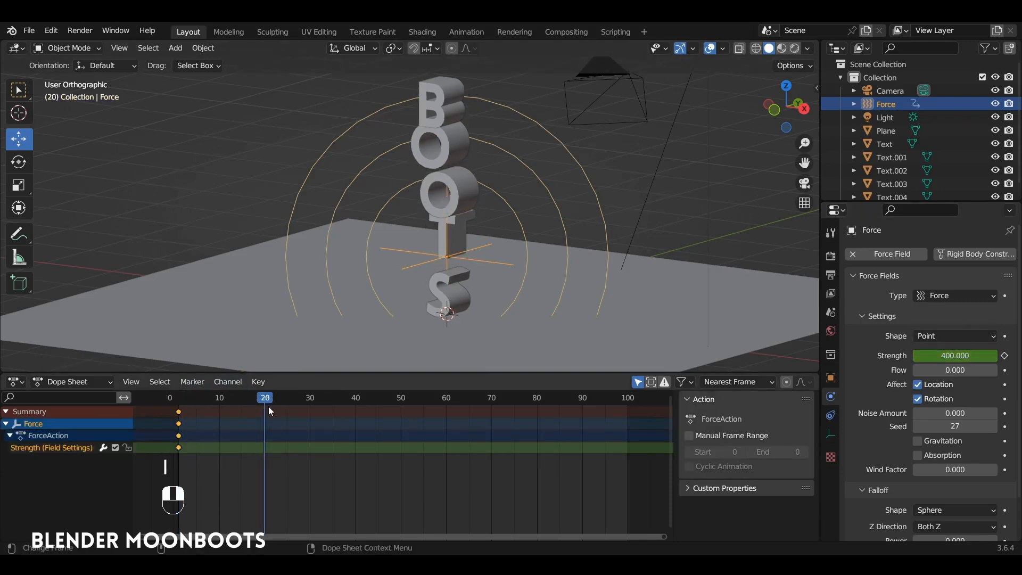
left_click(950, 355)
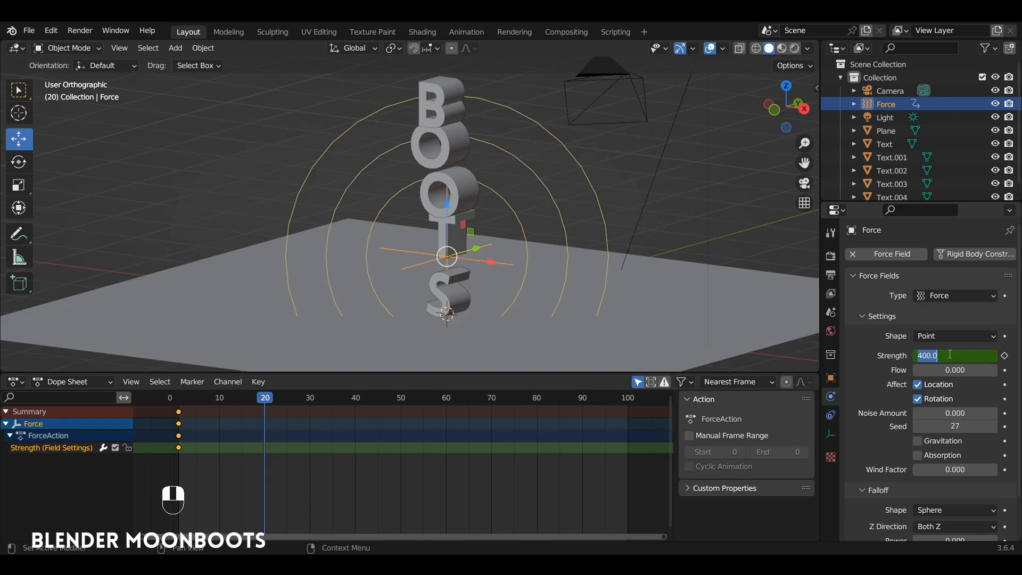
key("Return")
left_click(1005, 355)
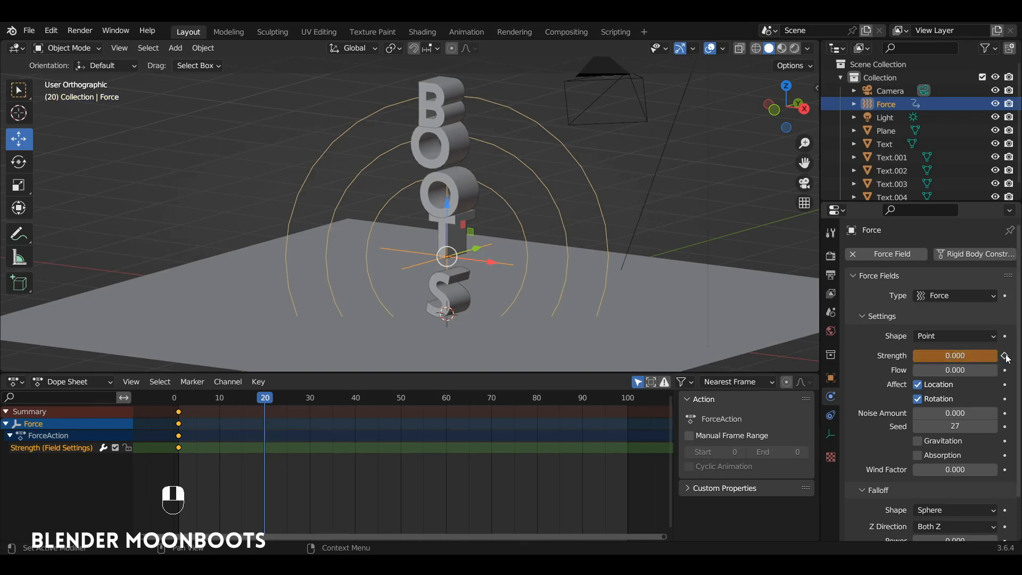
- Play the simulation to preview the keyframed blast on the letters, and return to frame 1
key("space")
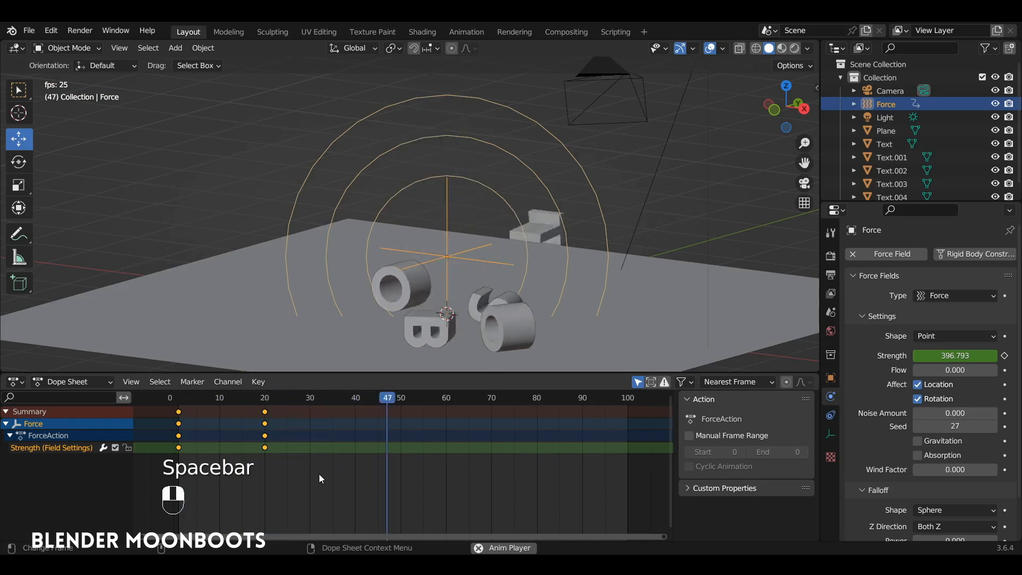
key("space")
key("space")
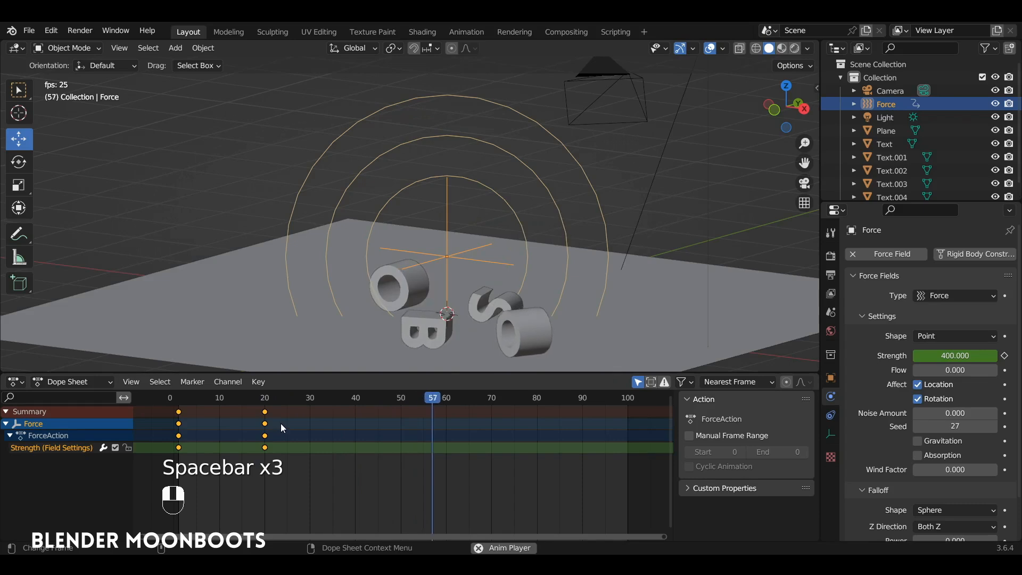
key("space")
left_click_drag(233, 408, 179, 409)
left_click_drag(443, 335, 481, 329, "alt")
left_click_drag(235, 393, 178, 408)
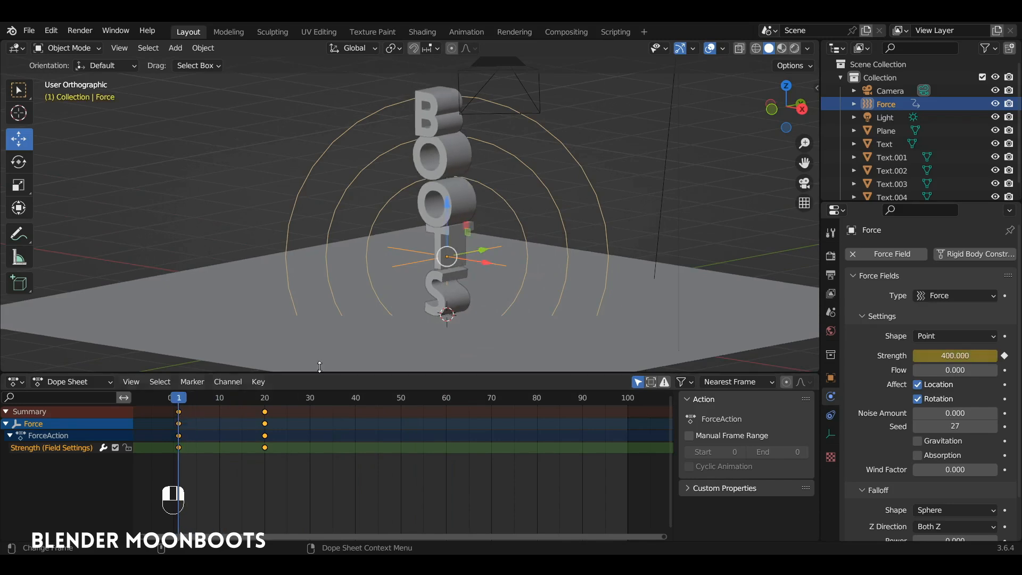
- Set the floor plane's rigid body friction to 30 under its surface response settings
left_click(670, 292)
left_click_drag(670, 293, 702, 317, "alt")
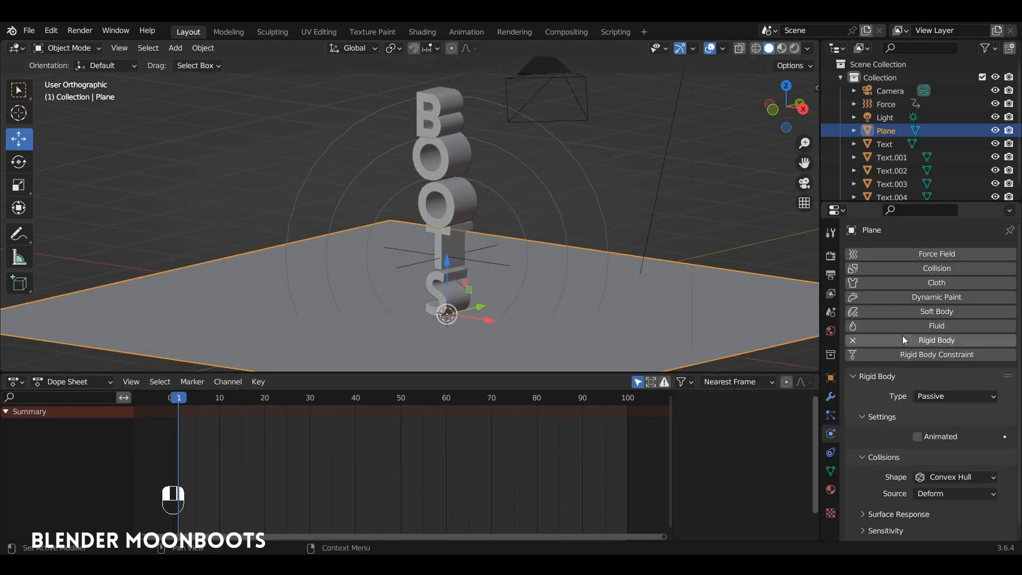
left_click_drag(900, 201, 901, 125)
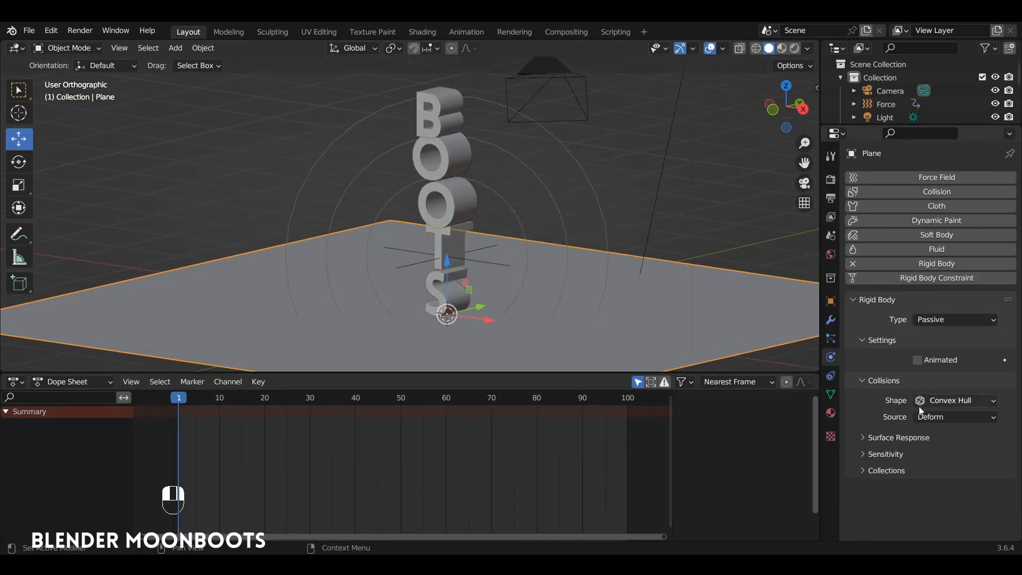
left_click(862, 438)
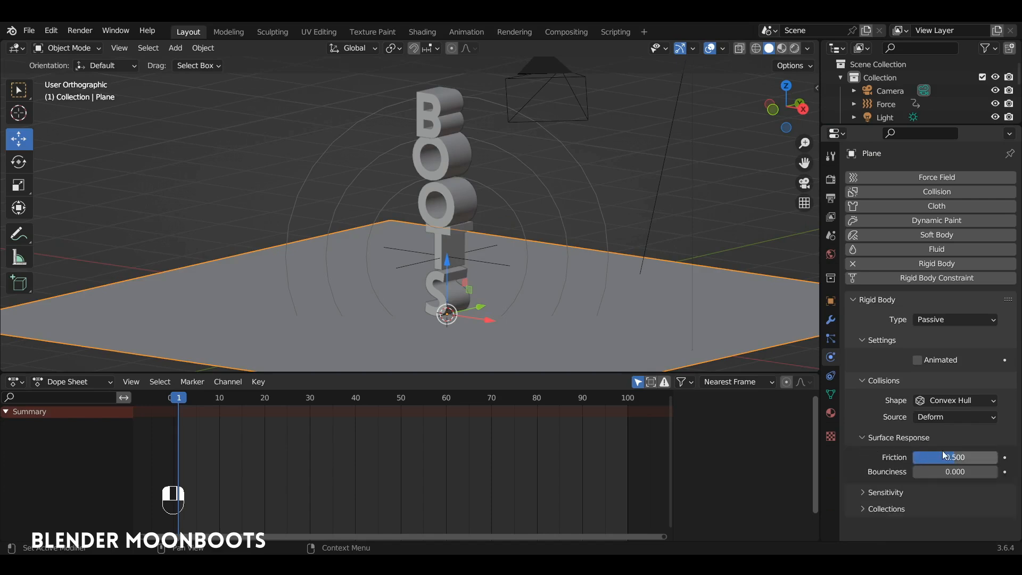
type("30")
key("Return")
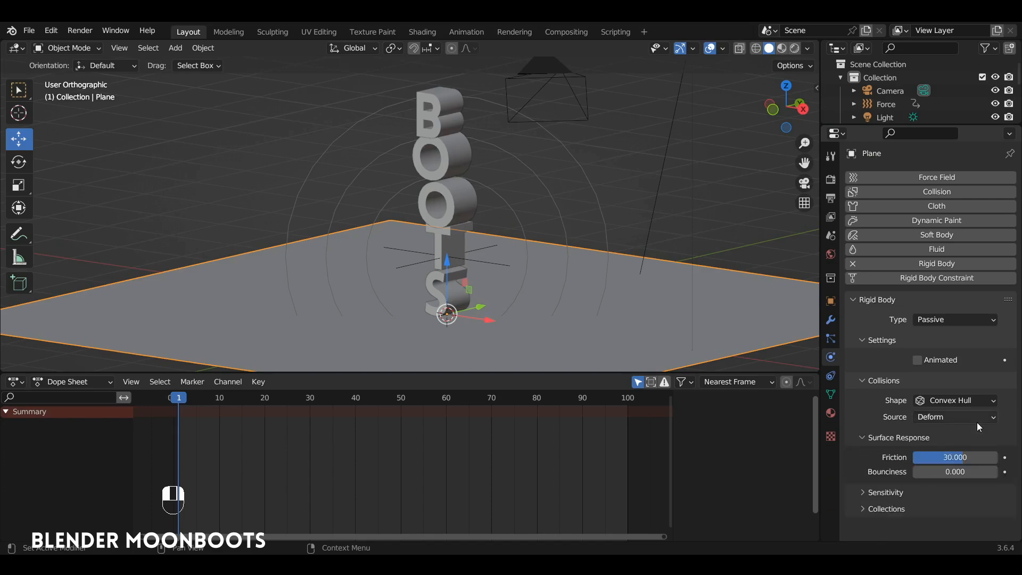
- Replay the simulation from the first frame and check from another angle how the letters settle on the floor
key("shift+Left")
key("space")
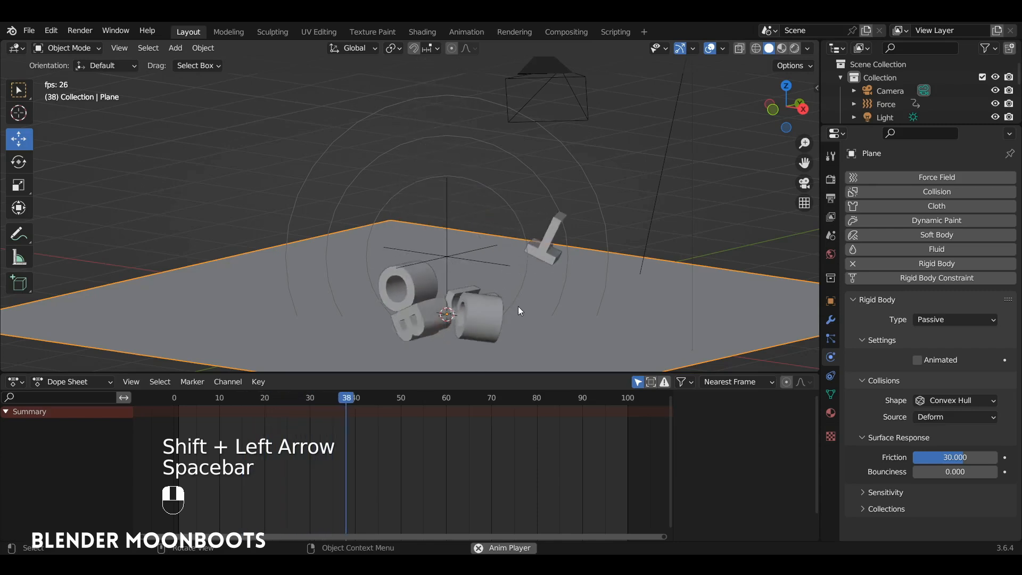
left_click_drag(554, 303, 570, 270, "alt")
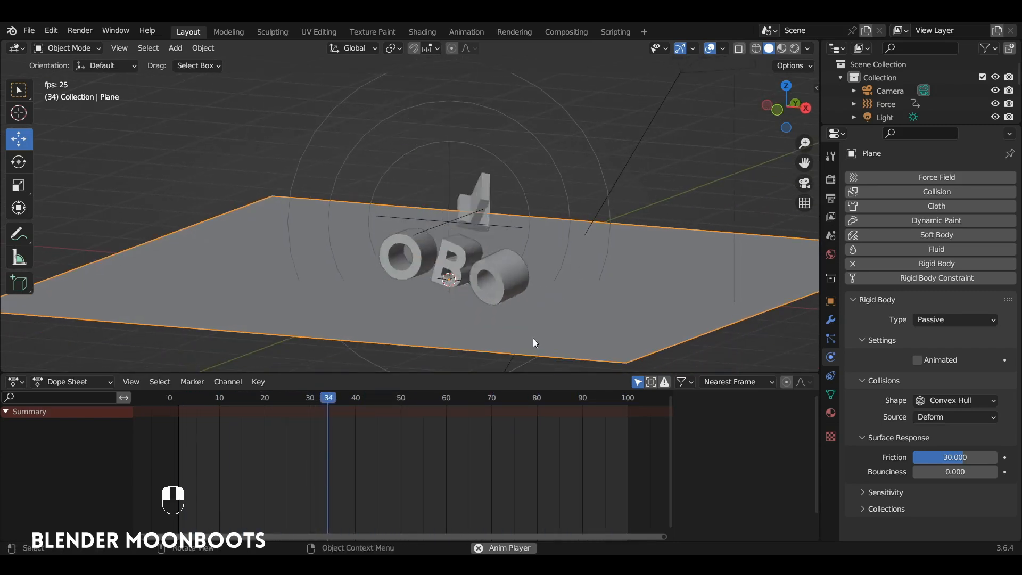
key("space")
- Extend the animation's end frame to 160 and replay the simulation past frame 100
left_click_drag(534, 432, 513, 435, "alt+shift")
left_click_drag(565, 403, 618, 403)
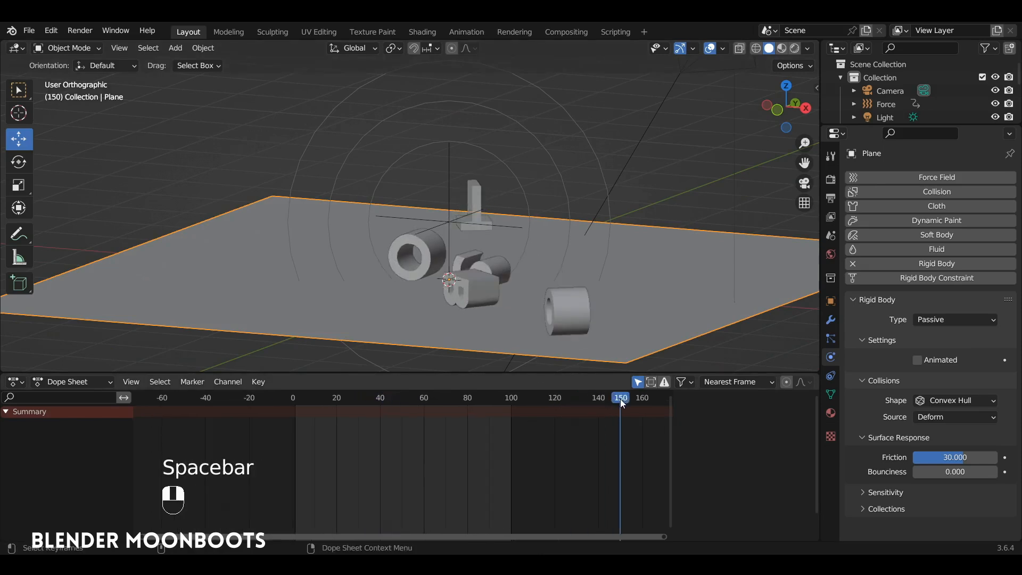
key("alt+e")
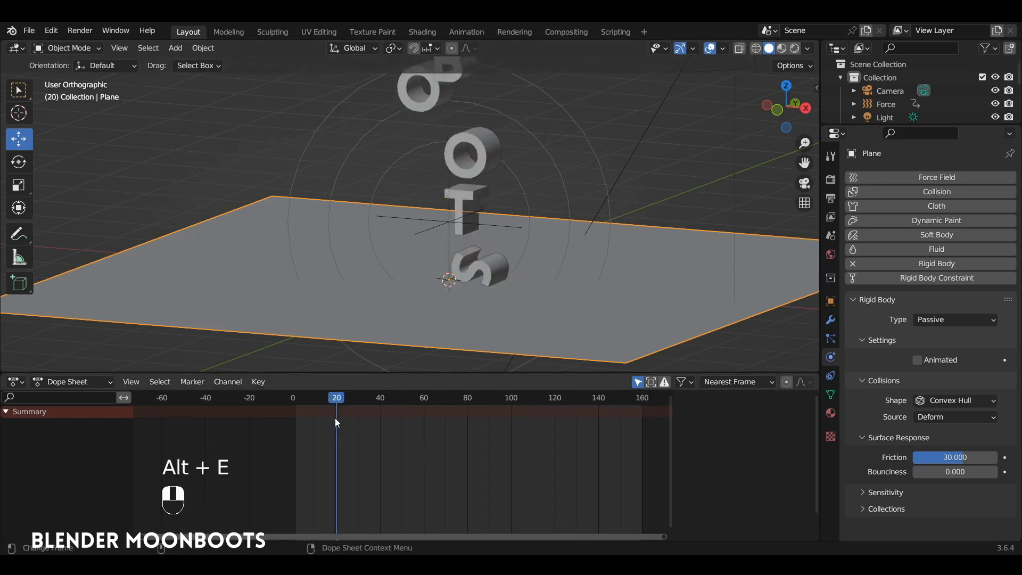
key("space")
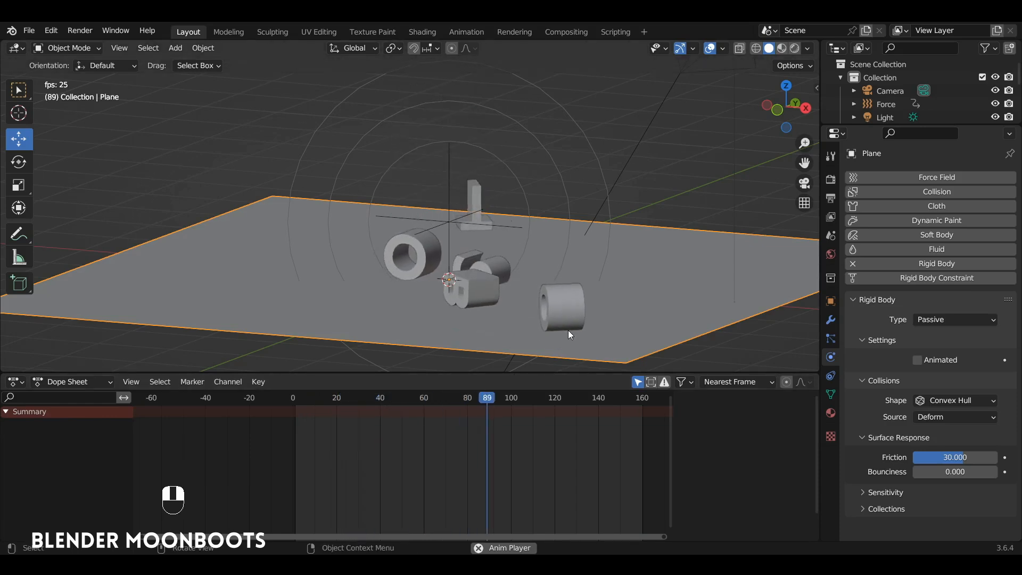
key("space")
- Change the rigid body collision shape of both O letters to Box
left_click(573, 317)
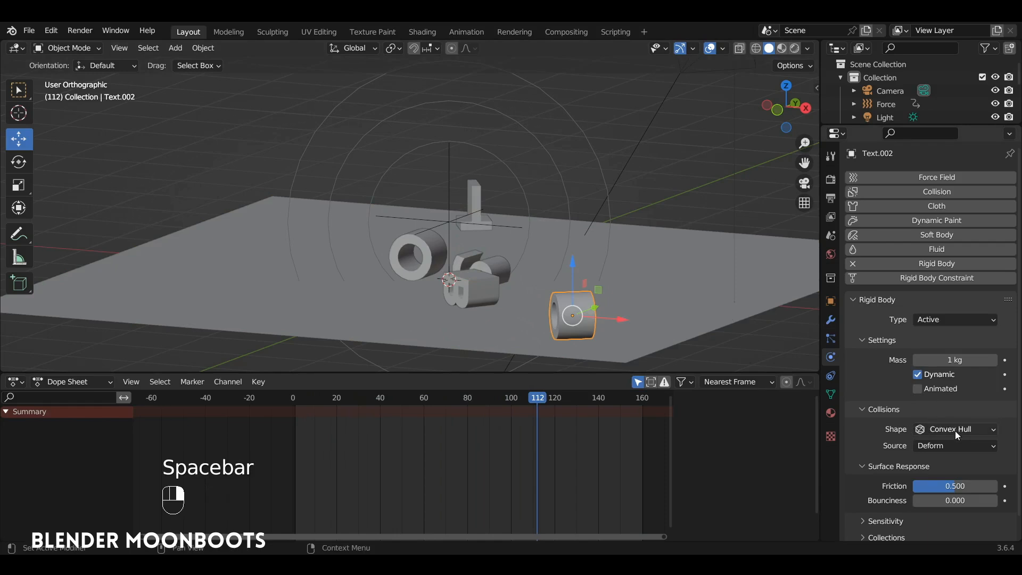
left_click(940, 431)
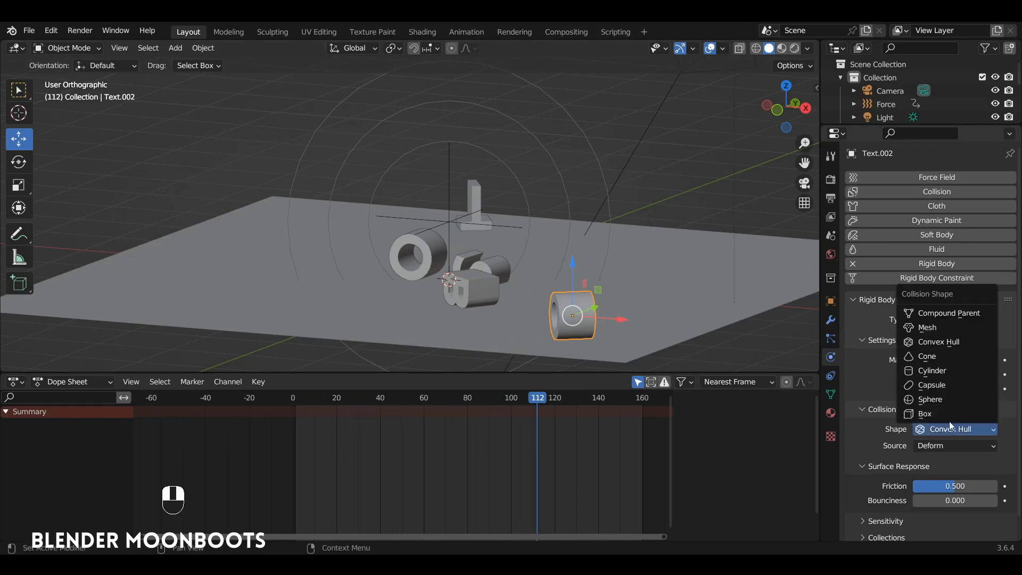
left_click(958, 415)
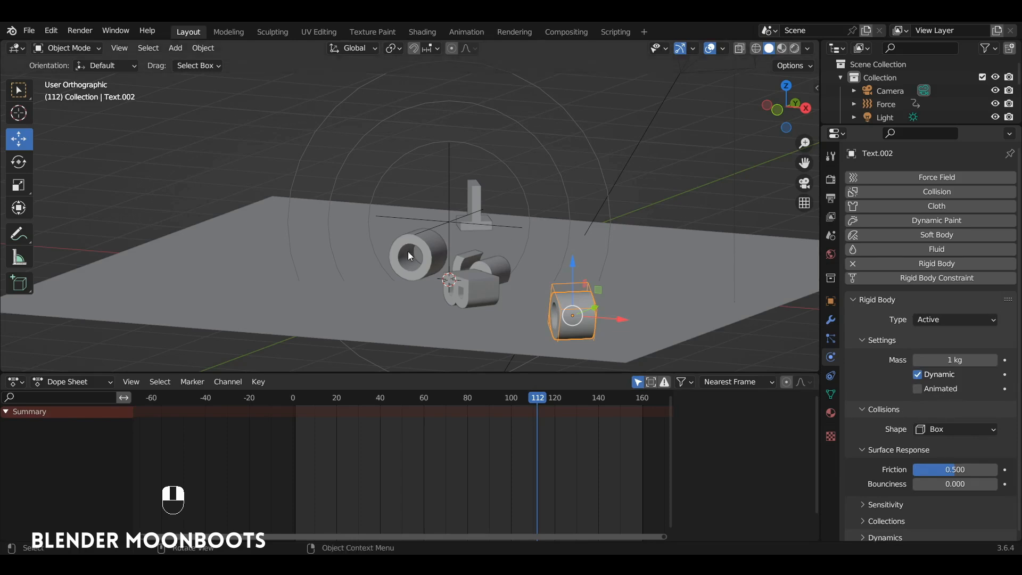
left_click(428, 247)
left_click(951, 428)
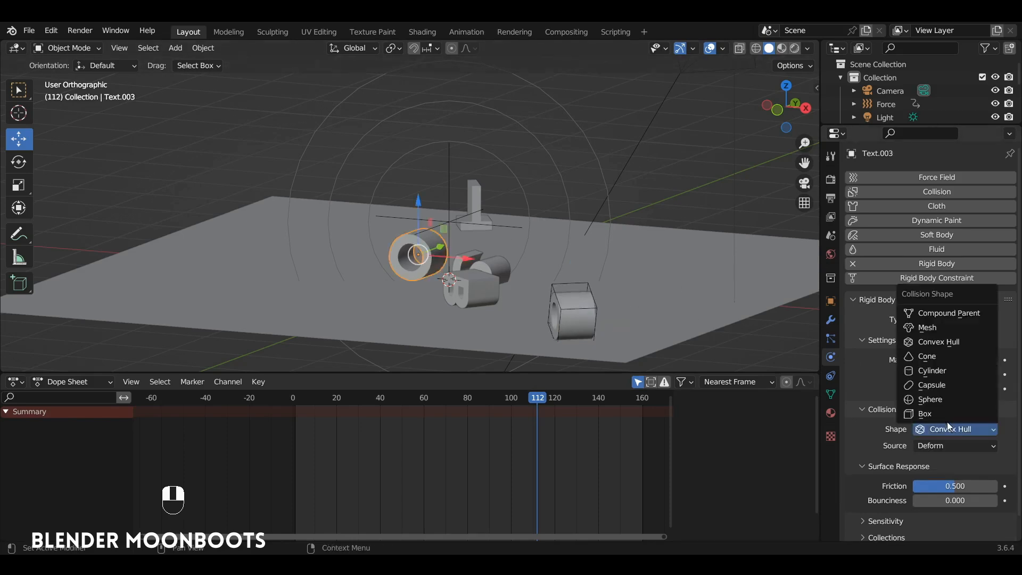
left_click(951, 414)
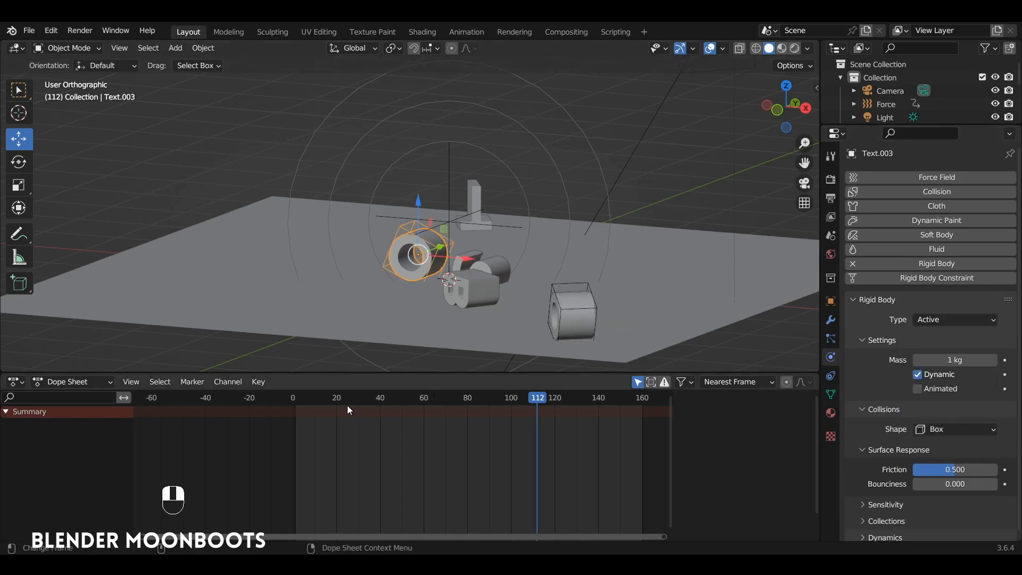
- Play the simulation with the box-shaped O letters, view it from several angles, and return to frame 1
left_click_drag(382, 398, 292, 398)
key("space")
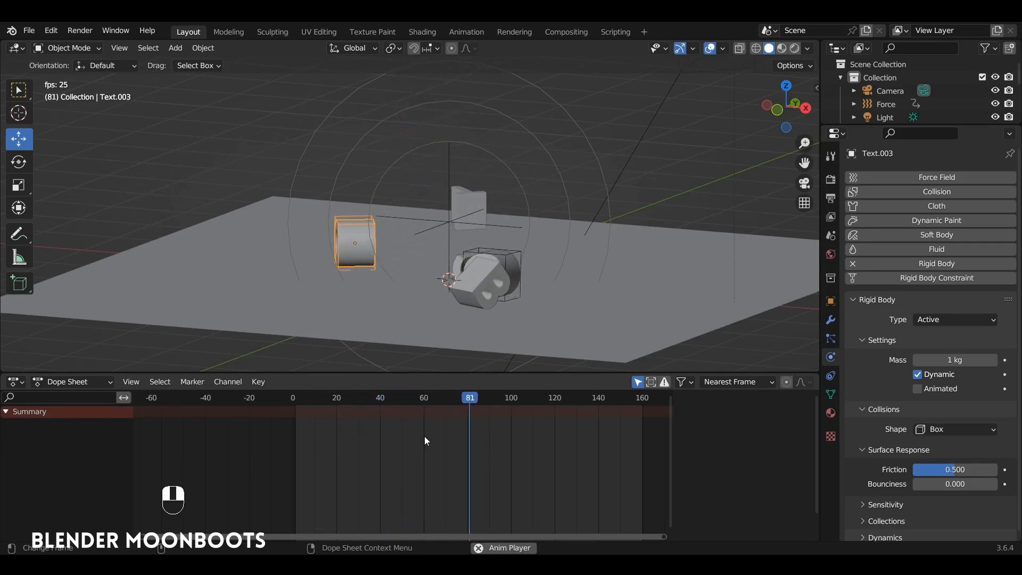
mouse_move(513, 305)
left_mouse_down("alt")
mouse_move(426, 325)
mouse_move(525, 318)
left_mouse_up("alt")
mouse_move(481, 350)
left_mouse_down("alt")
mouse_move(485, 314)
mouse_move(487, 337)
left_mouse_up("alt")
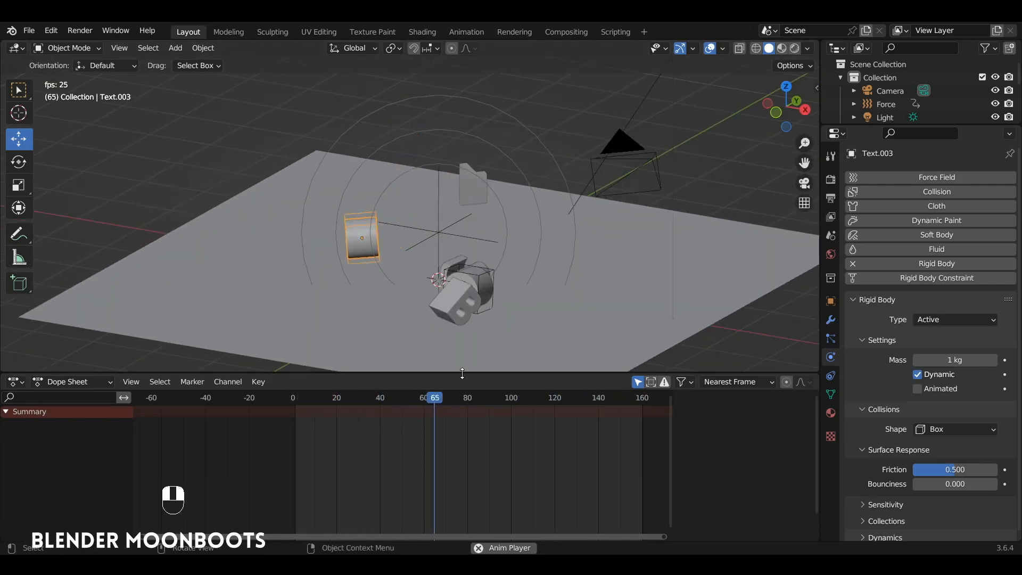
key("space")
left_click_drag(496, 397, 299, 408)
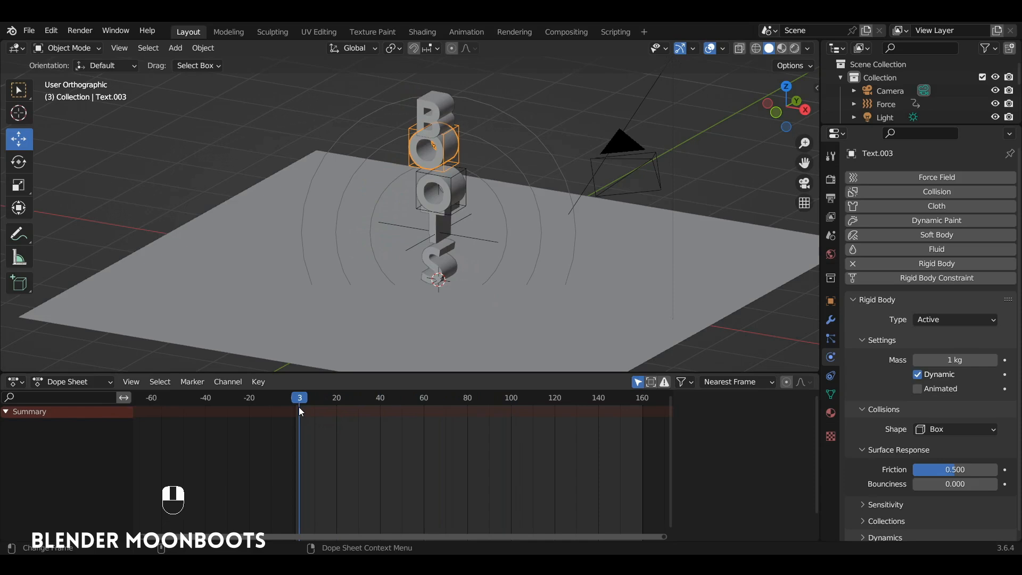
middle_click_drag(436, 302, 375, 340, "alt")
left_click_drag(298, 398, 295, 398)
- Select all five letters and open the rigid body Bake to Keyframes settings, placed clear of the letter column
left_click_drag(451, 278, 477, 286, "alt")
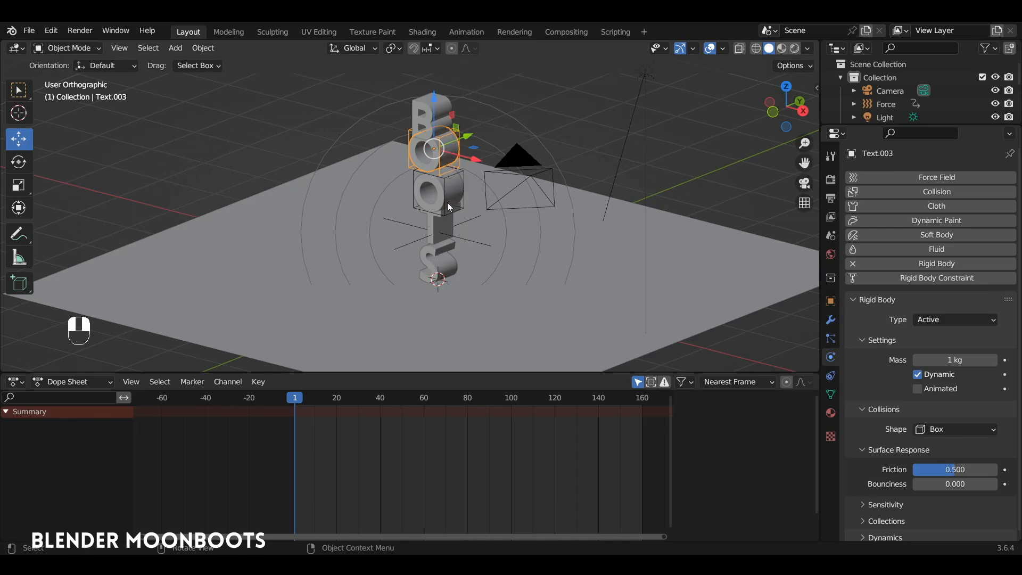
left_click(433, 104, "shift")
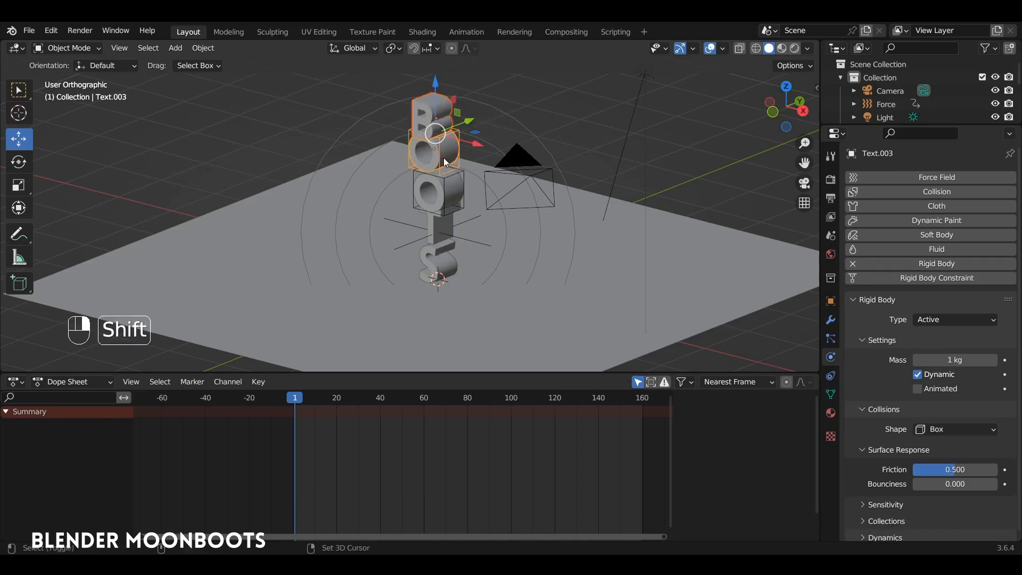
left_click(441, 198, "shift")
left_click(443, 266, "shift")
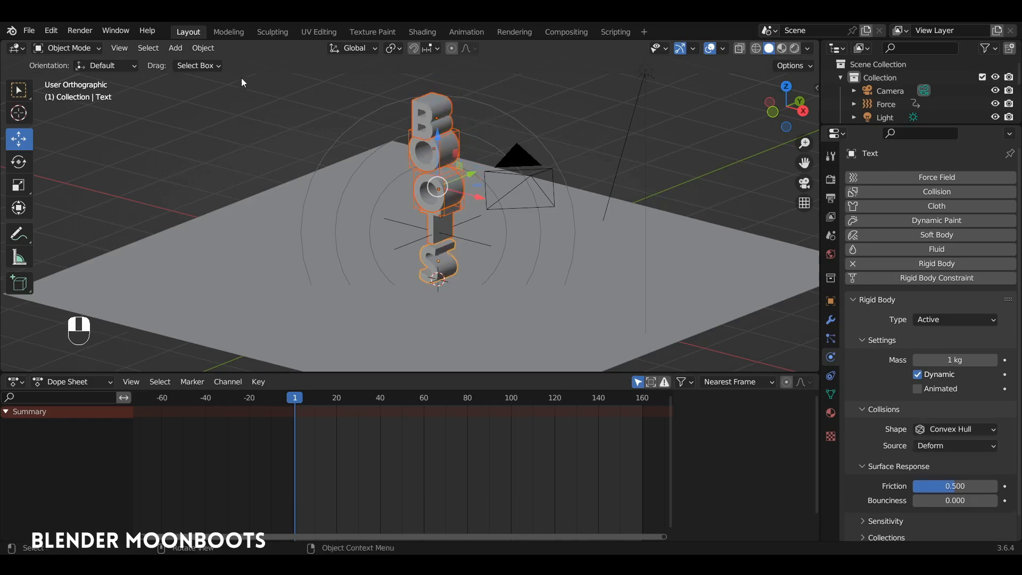
left_click(203, 48)
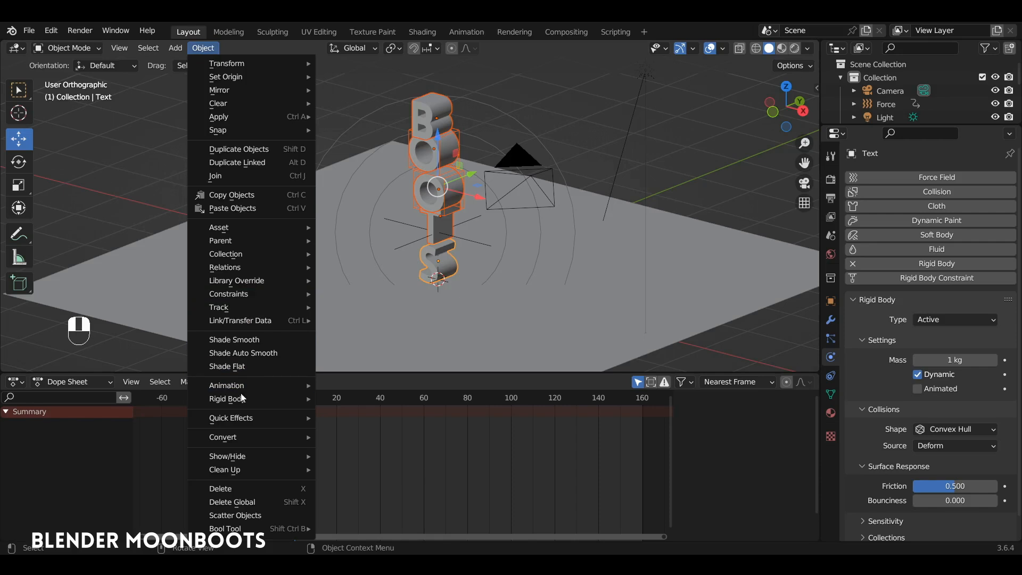
mouse_move(242, 401)
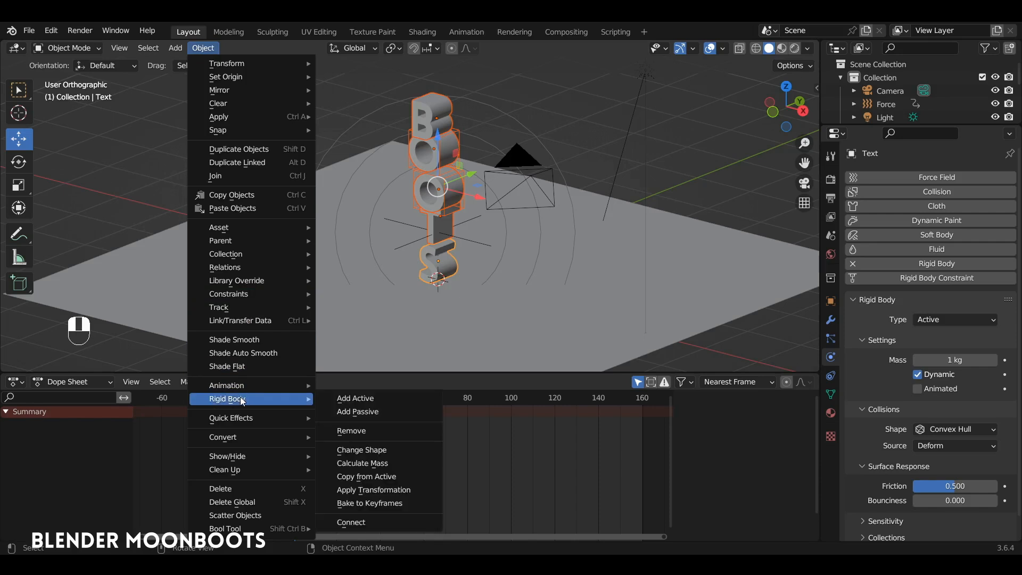
left_click(410, 503)
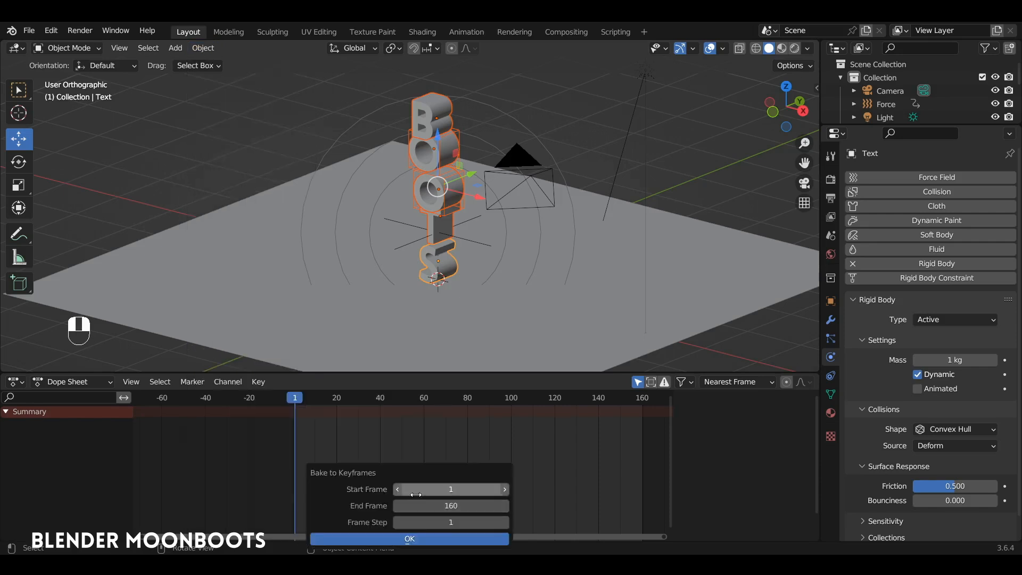
left_click_drag(427, 471, 662, 261)
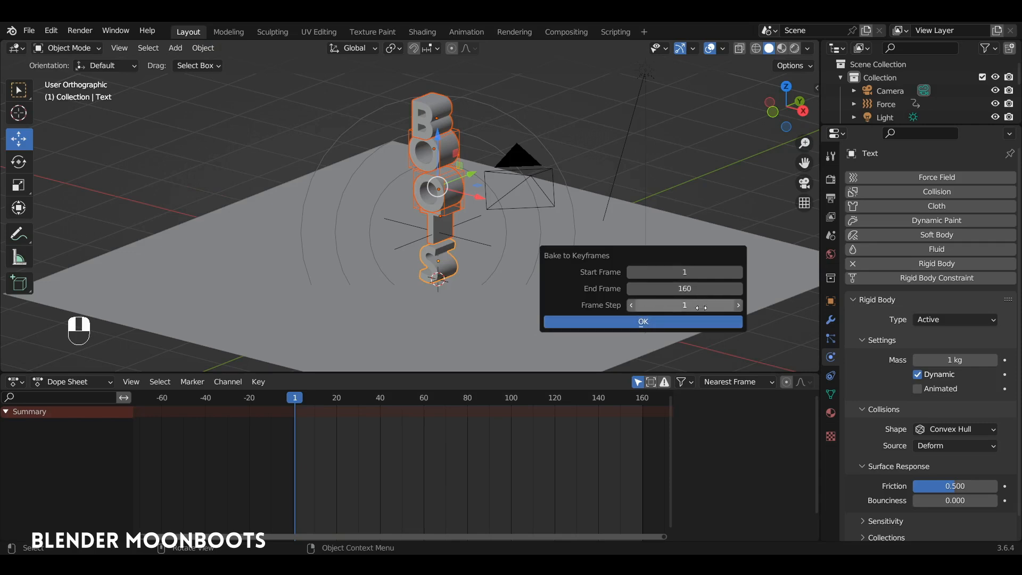
- Bake the selected letters' simulation to keyframes for frames 1 to 160 with a frame step of 1
left_click(739, 304)
left_click(739, 305)
left_click(739, 305)
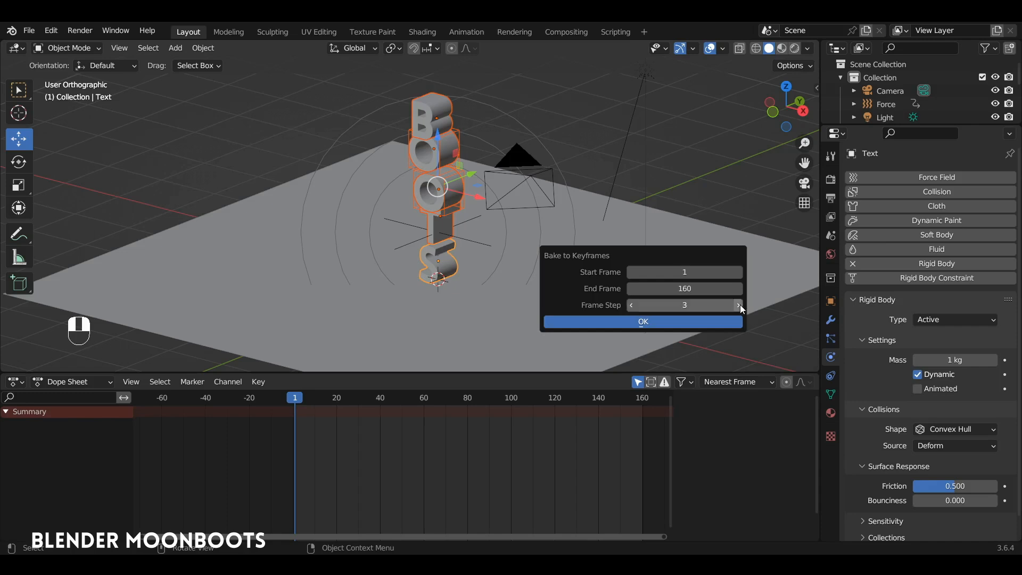
left_click(631, 305)
left_click(630, 307)
left_click(630, 306)
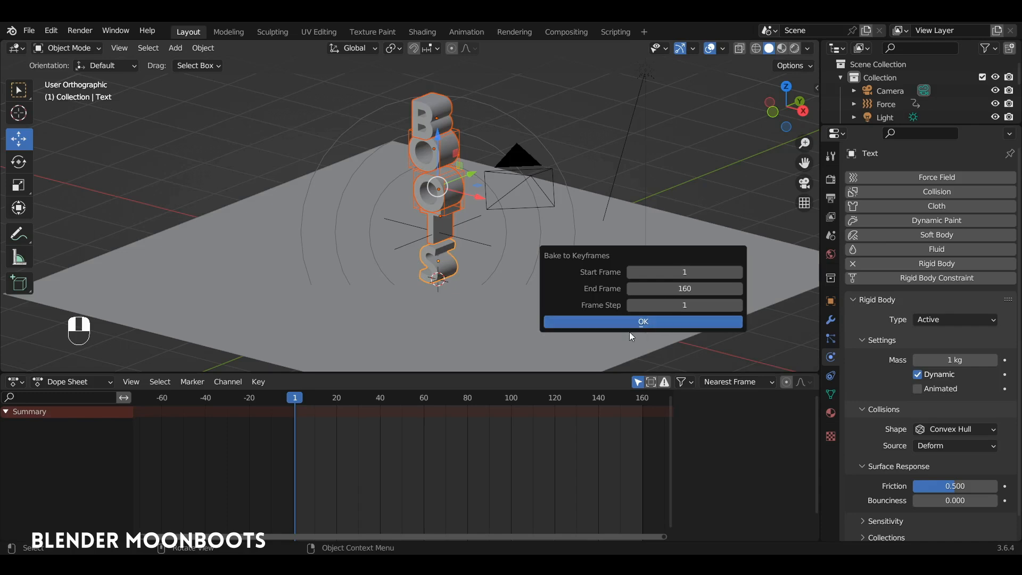
left_click(646, 322)
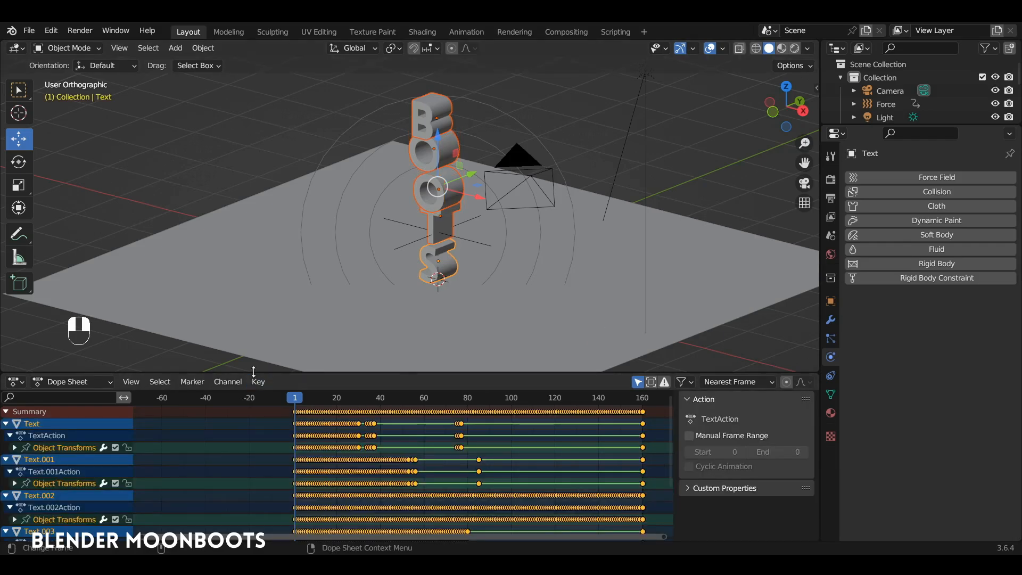
- Enlarge the Dope Sheet area, move to frame 0 and collapse the channels under Summary
left_click_drag(254, 371, 253, 317)
mouse_move(297, 348)
left_mouse_down()
mouse_move(308, 347)
mouse_move(295, 346)
left_mouse_up()
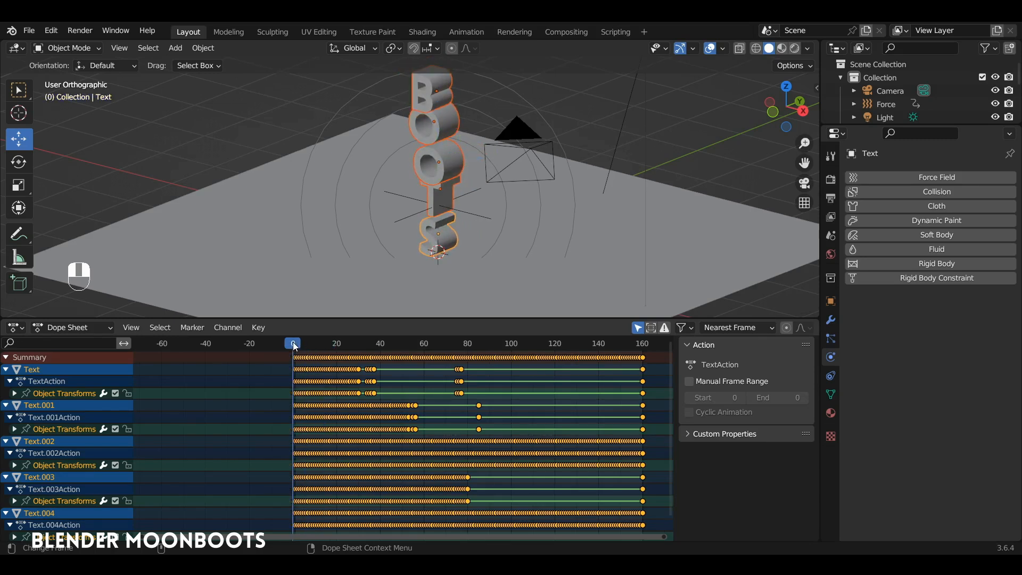
left_click(6, 357)
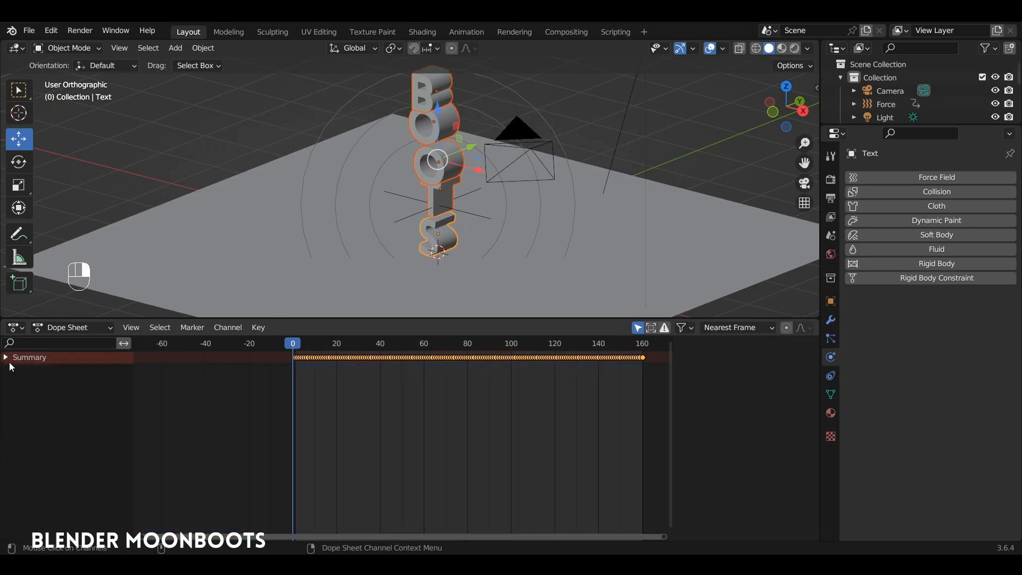
- Reduce the height of the Dope Sheet area and scrub the animation to frame 41
left_click_drag(76, 318, 78, 399)
left_click_drag(300, 434, 382, 432)
left_click(452, 305)
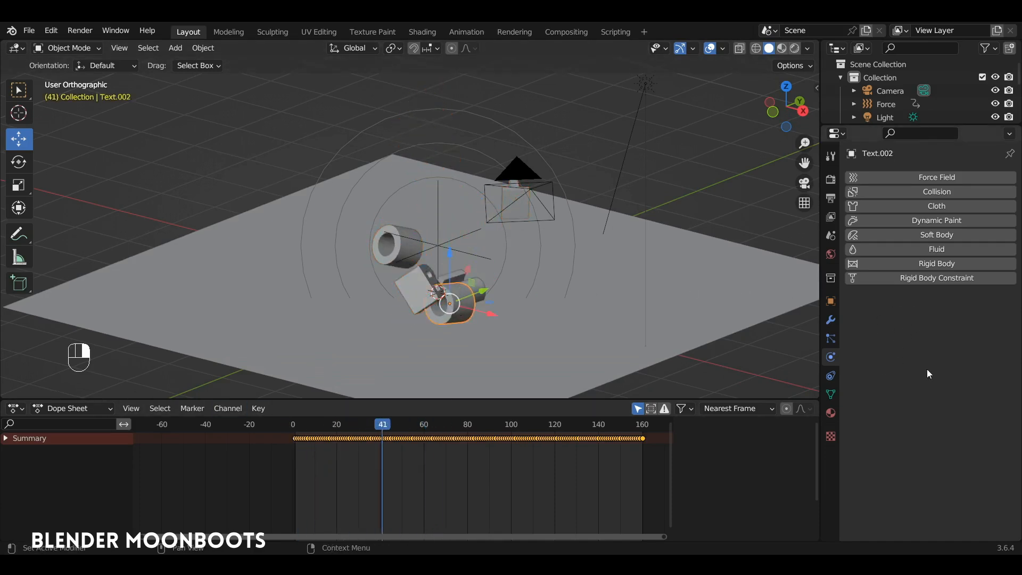
- Select all five scattered letters on the plane
left_click(421, 287)
left_click_drag(421, 287, 410, 290, "alt")
left_click(459, 312, "shift")
left_click(483, 292, "shift")
left_click(420, 252, "shift")
left_click(562, 198, "shift")
left_click_drag(561, 198, 540, 180, "alt")
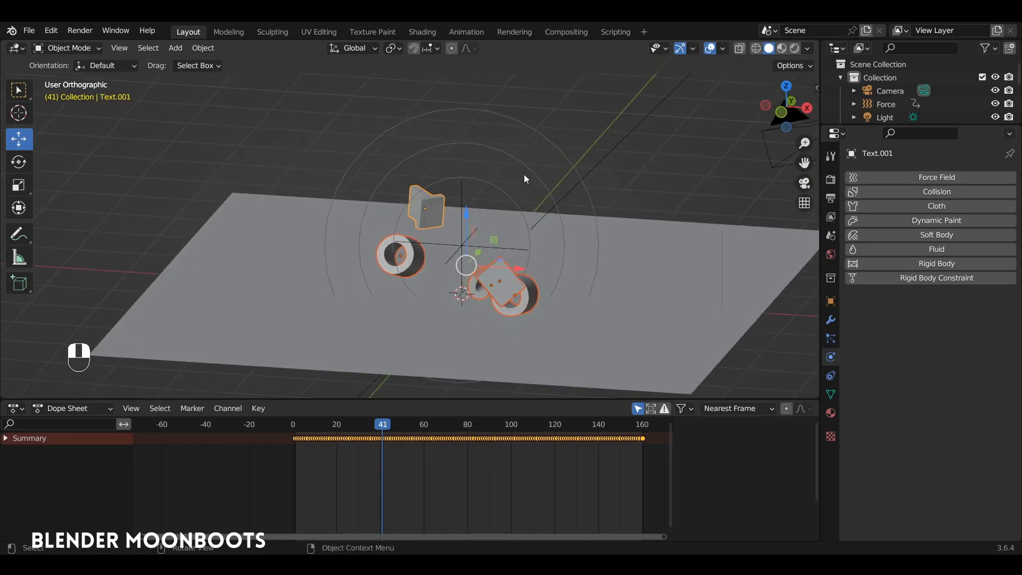
- Delete the force field, reselect all five letters and scrub the baked animation
left_click(491, 182)
key("x")
left_click(491, 201)
left_click(503, 281)
left_click(523, 299, "shift")
left_click(473, 289, "shift")
left_click(409, 258, "shift")
left_click(426, 214, "shift")
left_click_drag(378, 427, 325, 468)
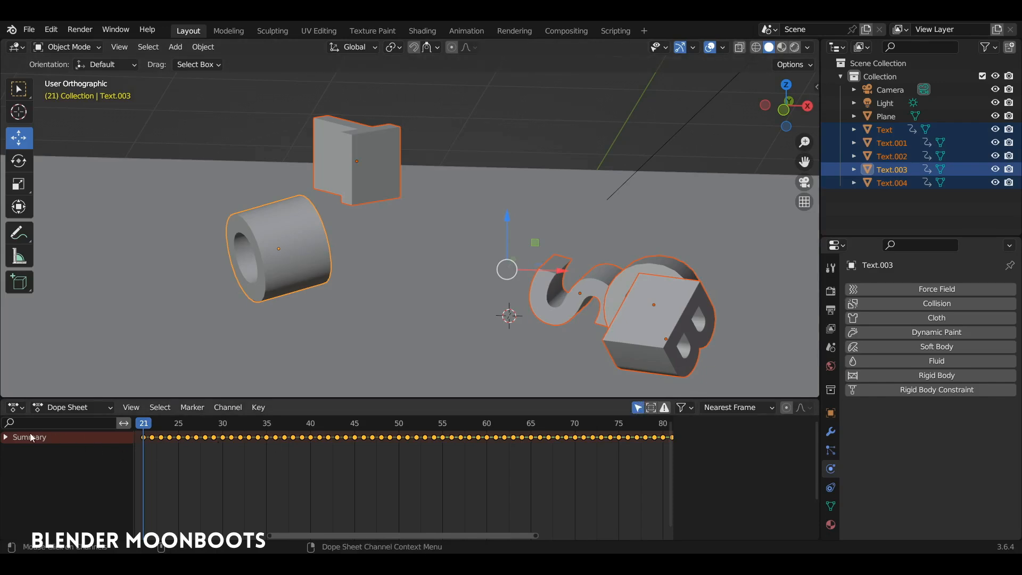
- Expand the Summary channels and show the Dope Sheet's sidebar in a slightly taller area
left_click(5, 438)
key("n")
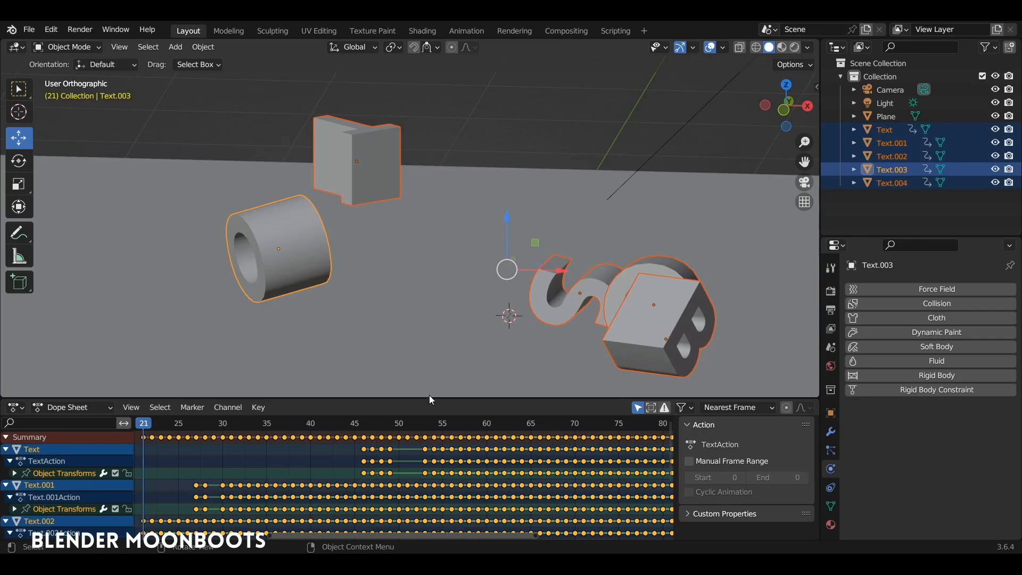
left_click_drag(429, 398, 429, 372)
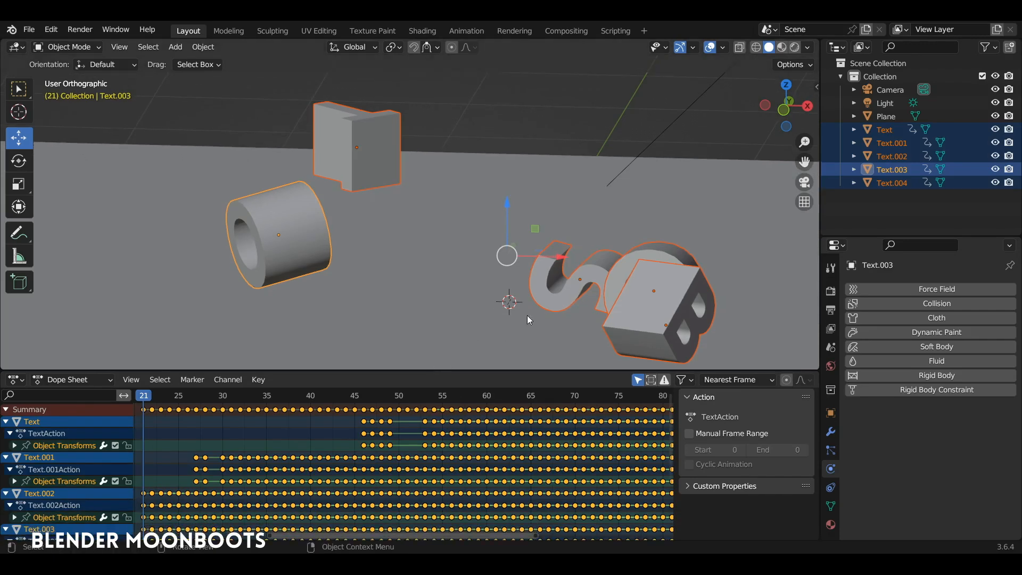
- Compare the channels of one O with those of all letters selected, ending with Only Show Selected enabled
left_click(631, 259)
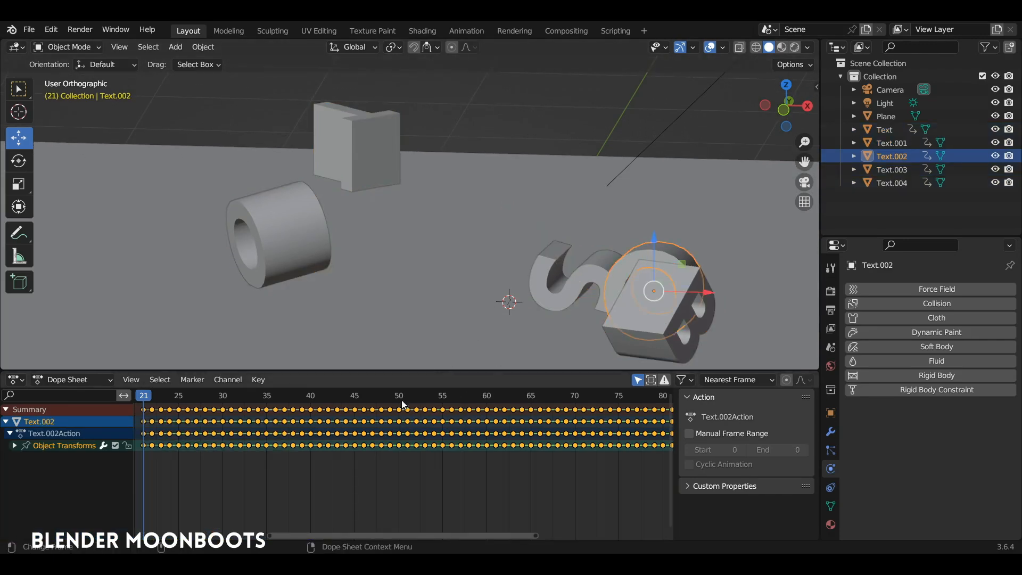
left_click(644, 290, "shift")
left_click(304, 244, "shift")
left_click(376, 149, "shift")
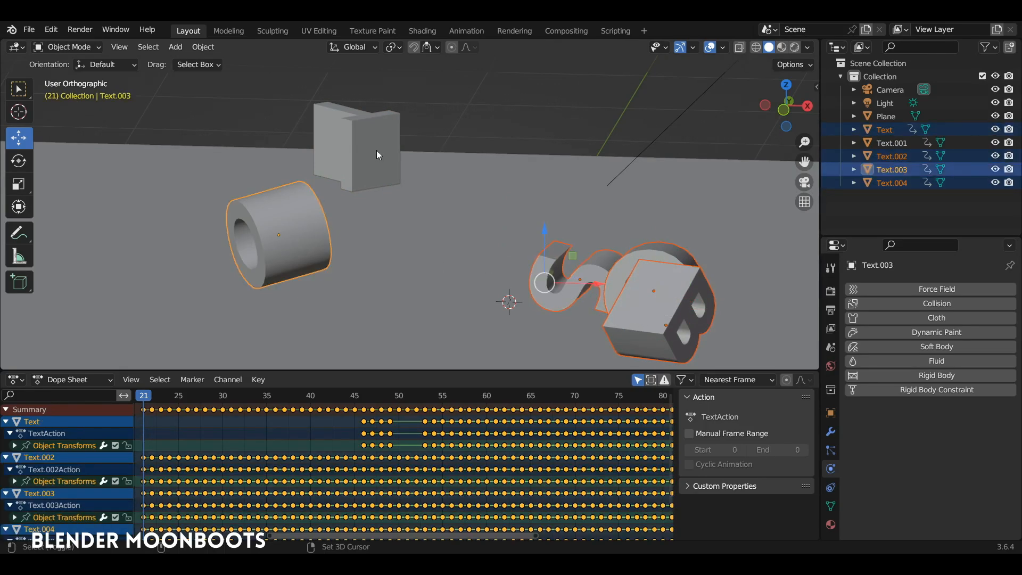
left_click(548, 295, "shift")
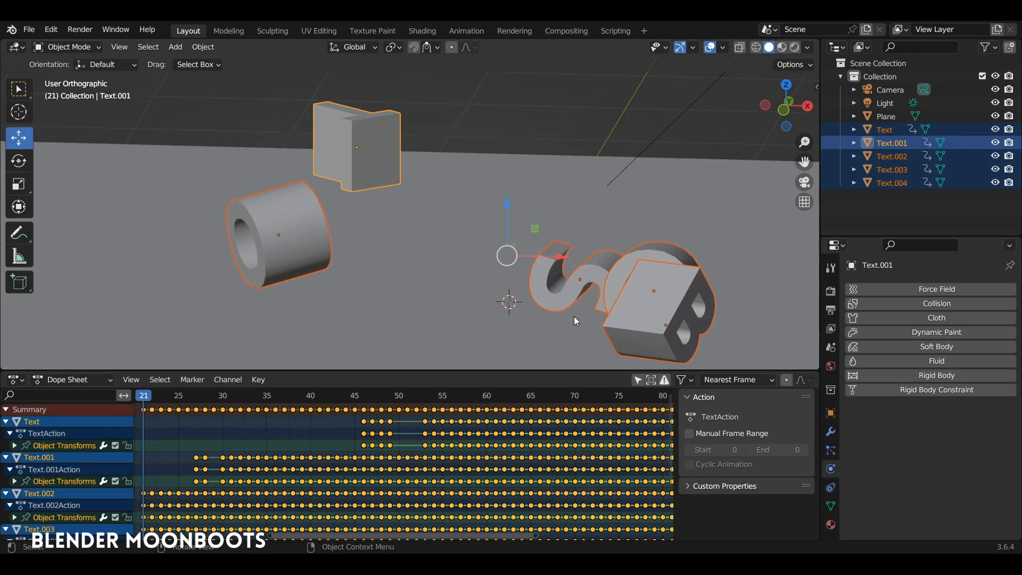
left_click(639, 380)
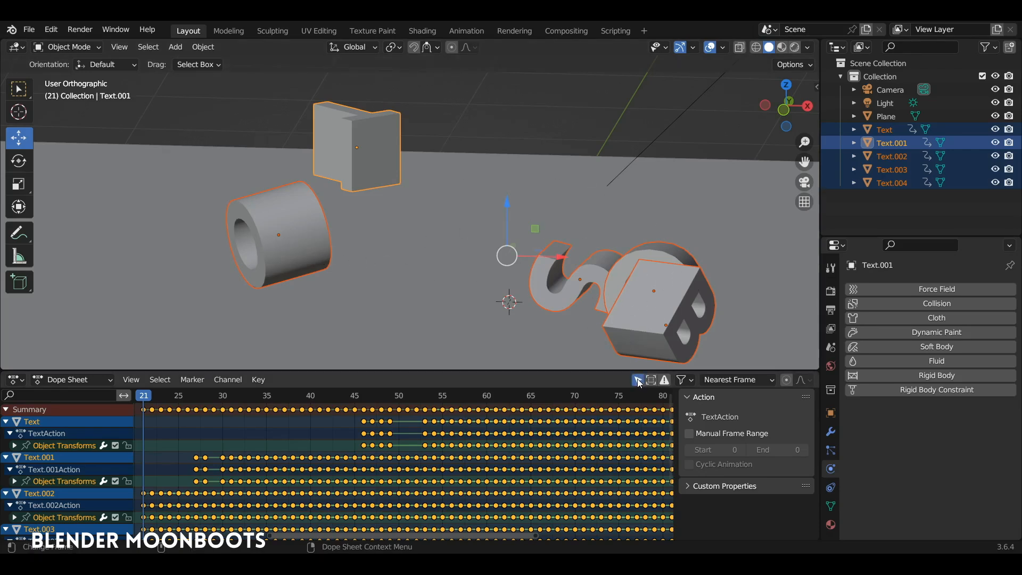
- Inspect individual letters' actions in the Action Editor and return to the Dope Sheet mode
left_click(68, 379)
left_click(81, 410)
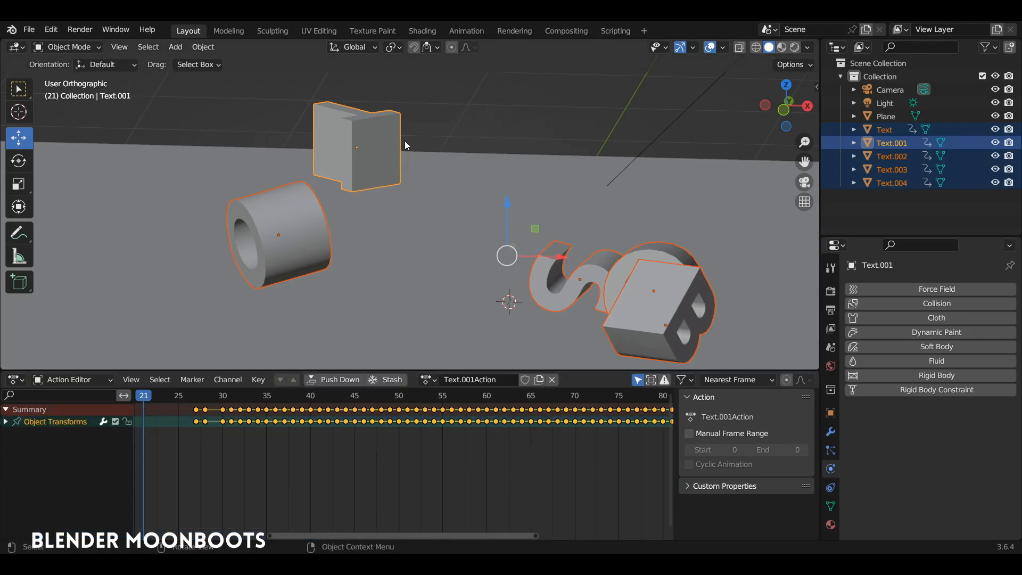
left_click(292, 217)
left_click(353, 152)
left_click(638, 260)
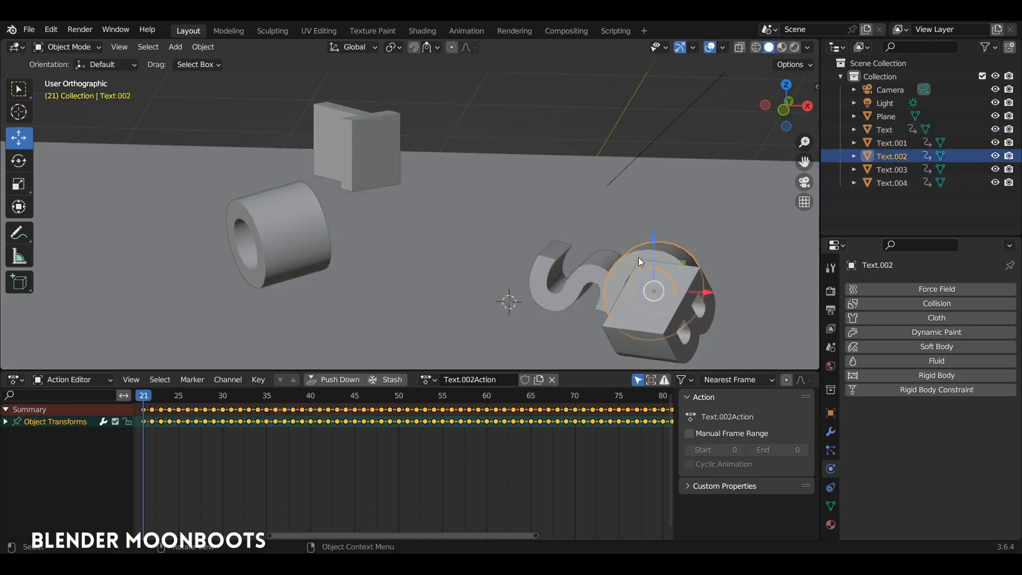
left_click(637, 258)
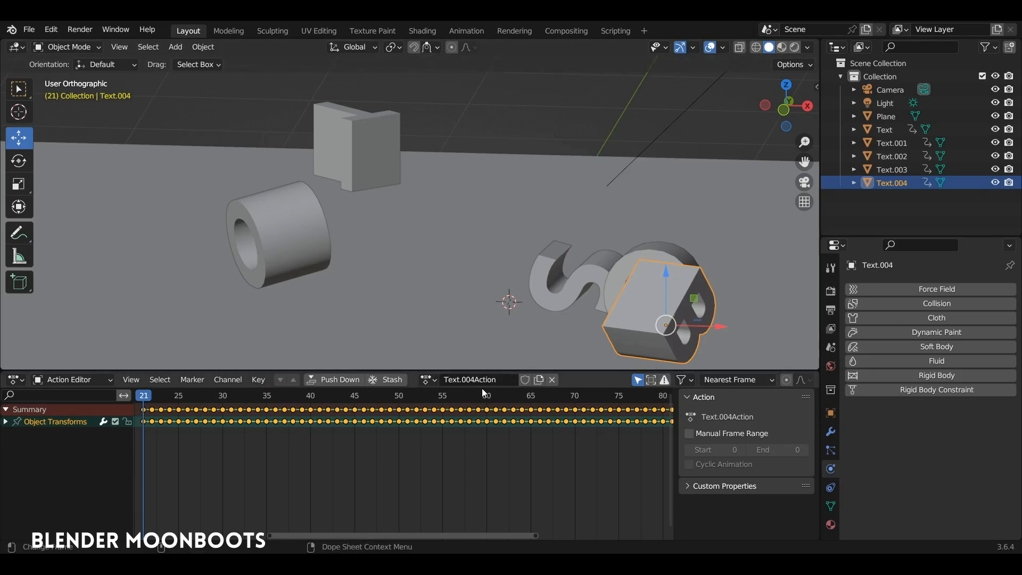
left_click(56, 379)
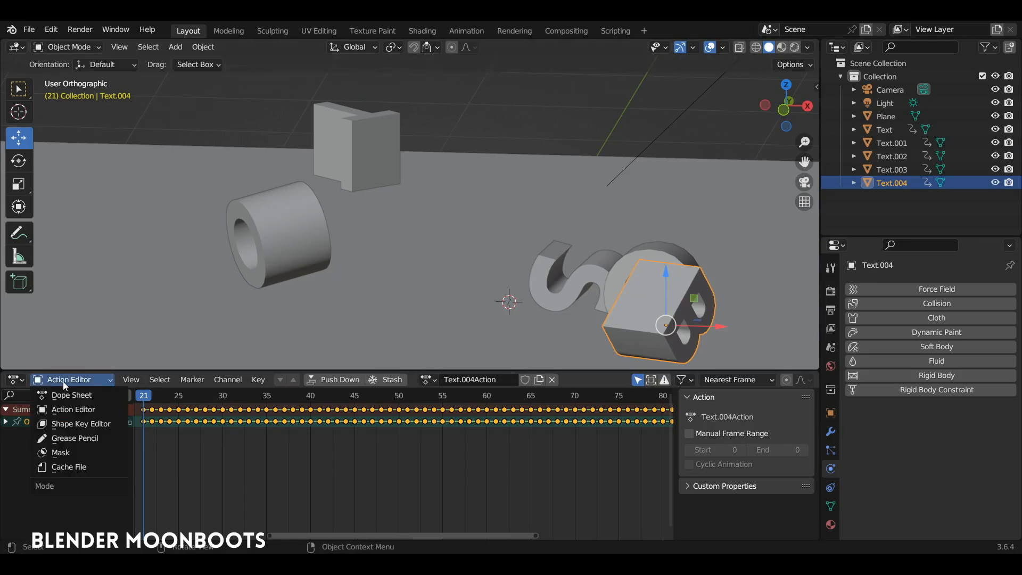
left_click(78, 394)
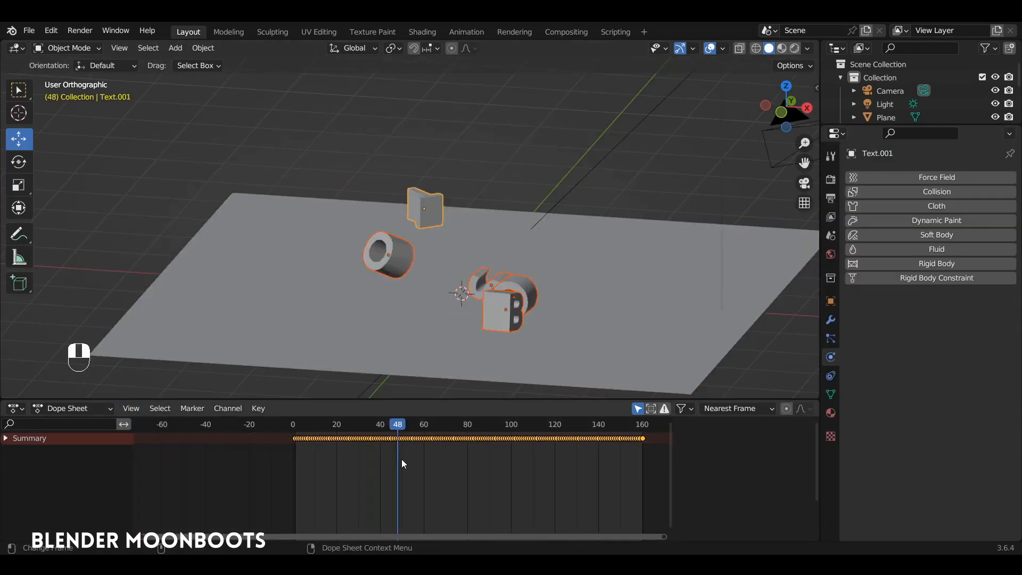
- Move to frame 80 and reverse the letters' keyframes in time by scaling them about that frame
left_click_drag(401, 459, 442, 461)
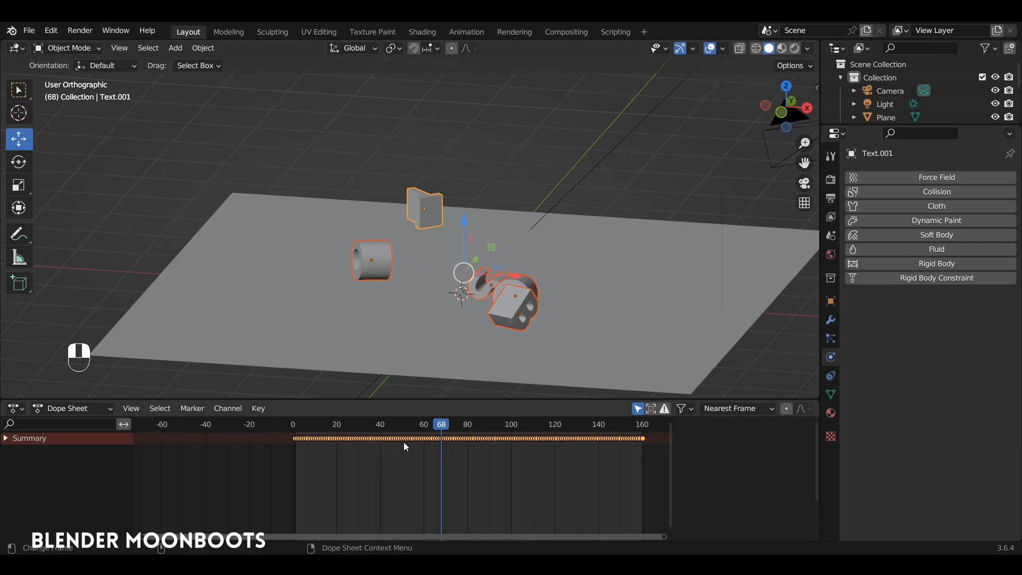
left_click_drag(440, 427, 468, 448)
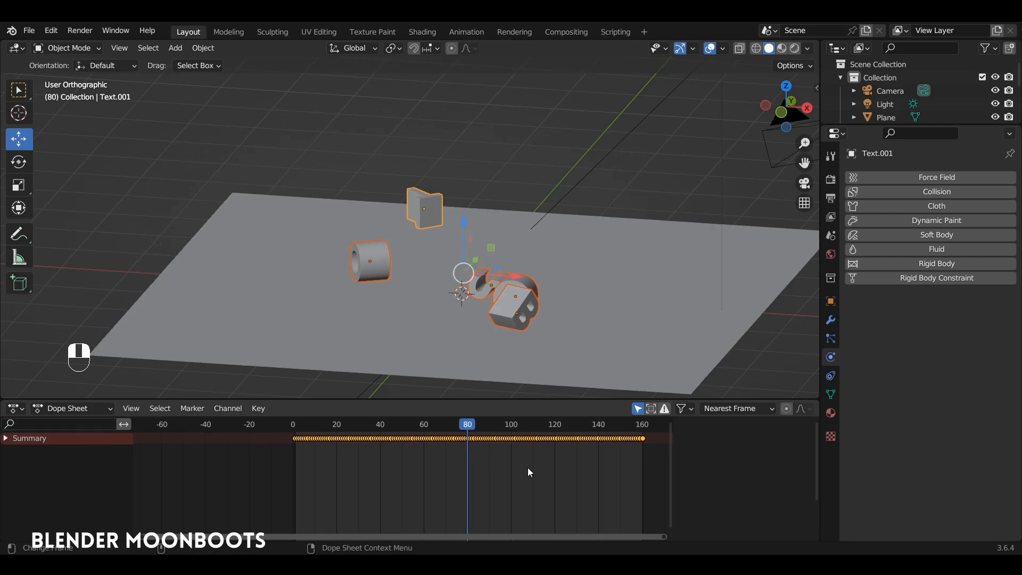
key("s")
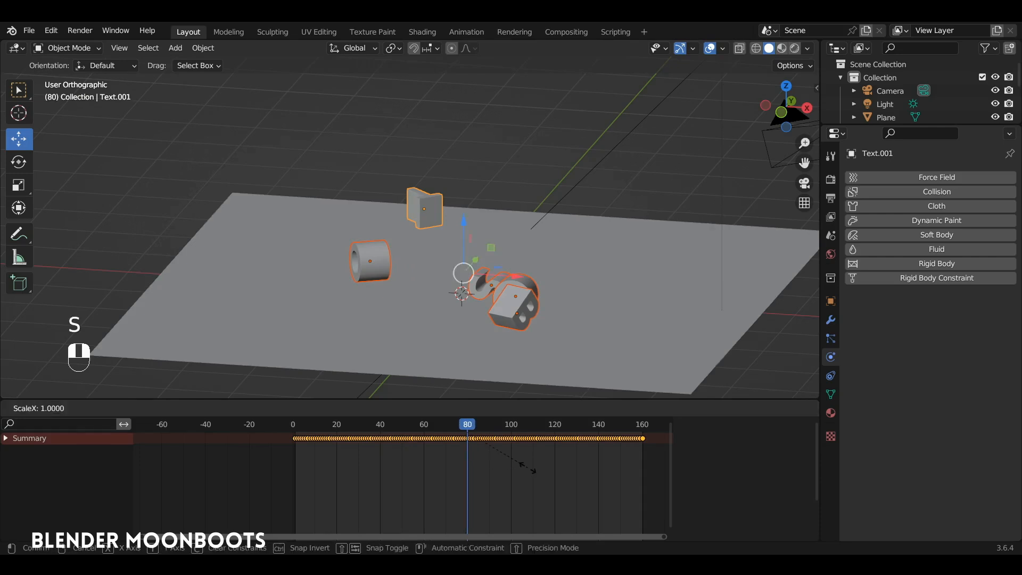
left_click(529, 472)
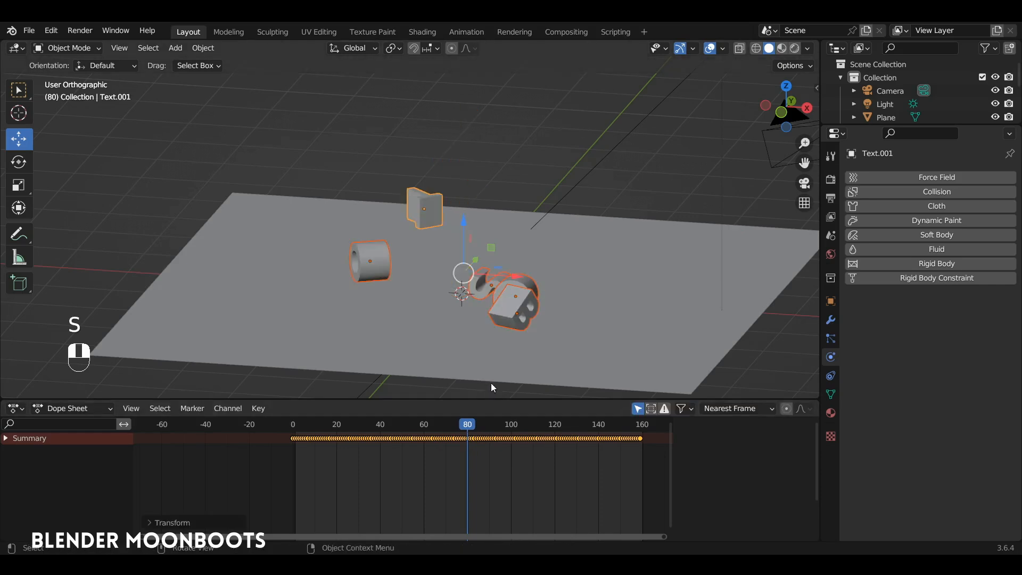
- Play the reversed animation and scrub to about frame 102 to find where the motion starts
key("space")
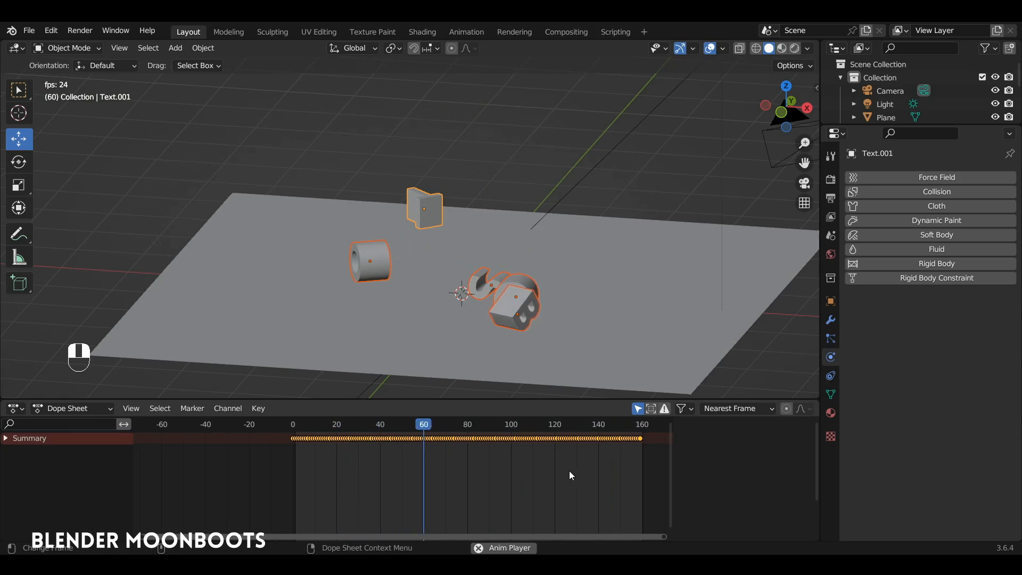
key("space")
left_click_drag(455, 426, 517, 450)
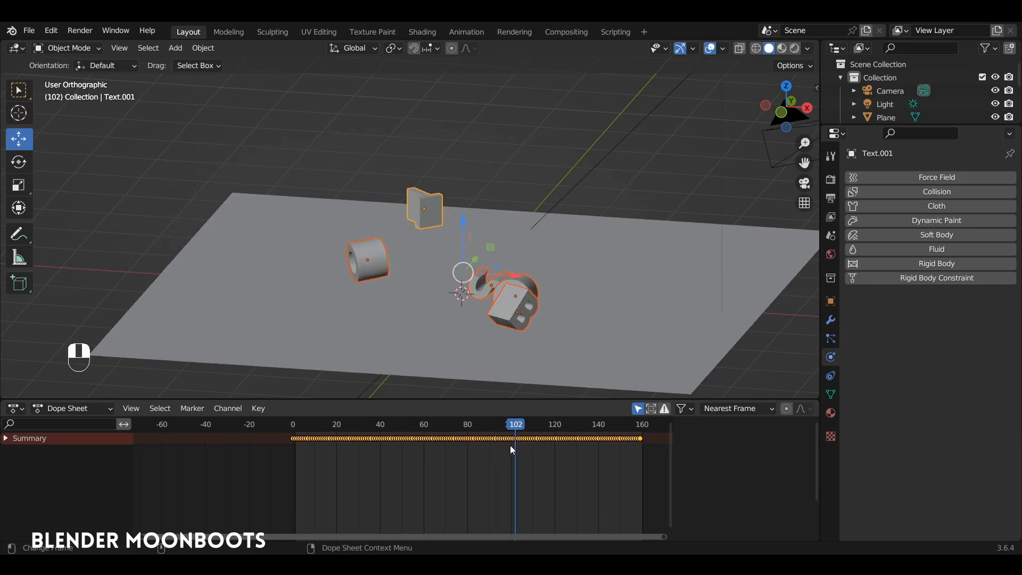
- Shift all keyframes slightly later and delete the motionless ones before about frame 100
key("g")
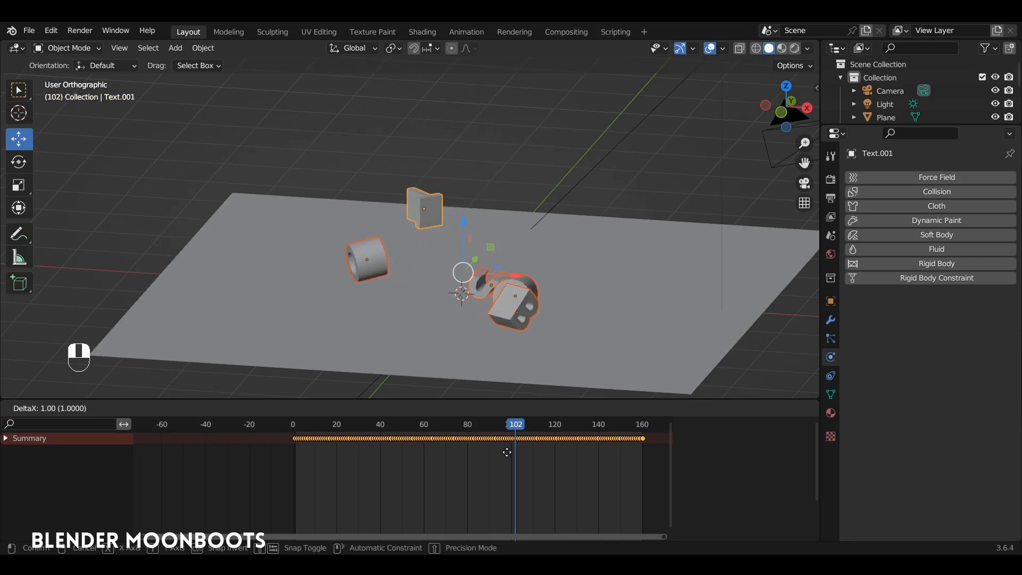
left_click(515, 457)
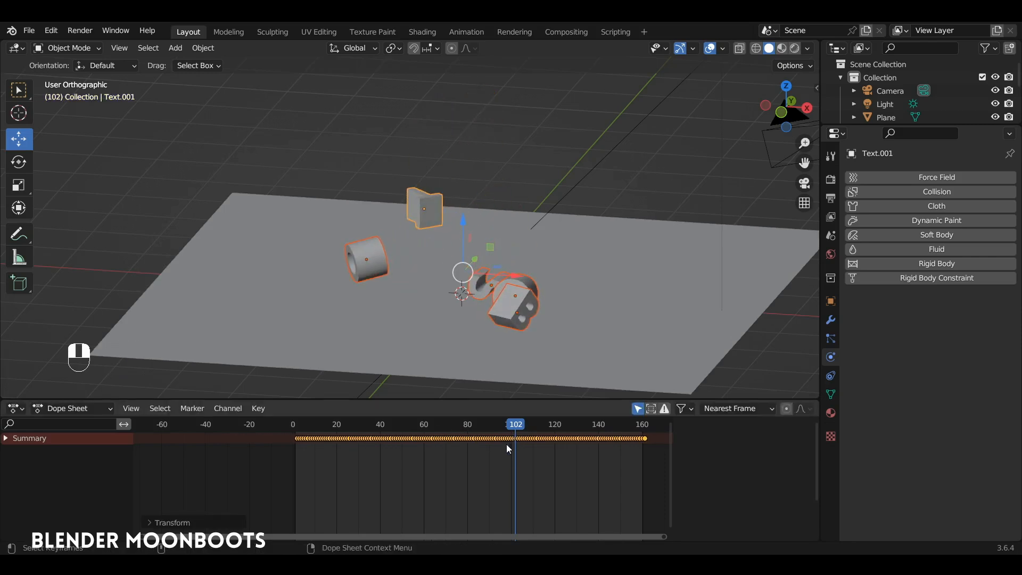
left_click_drag(505, 447, 294, 429)
key("x")
left_click(301, 434)
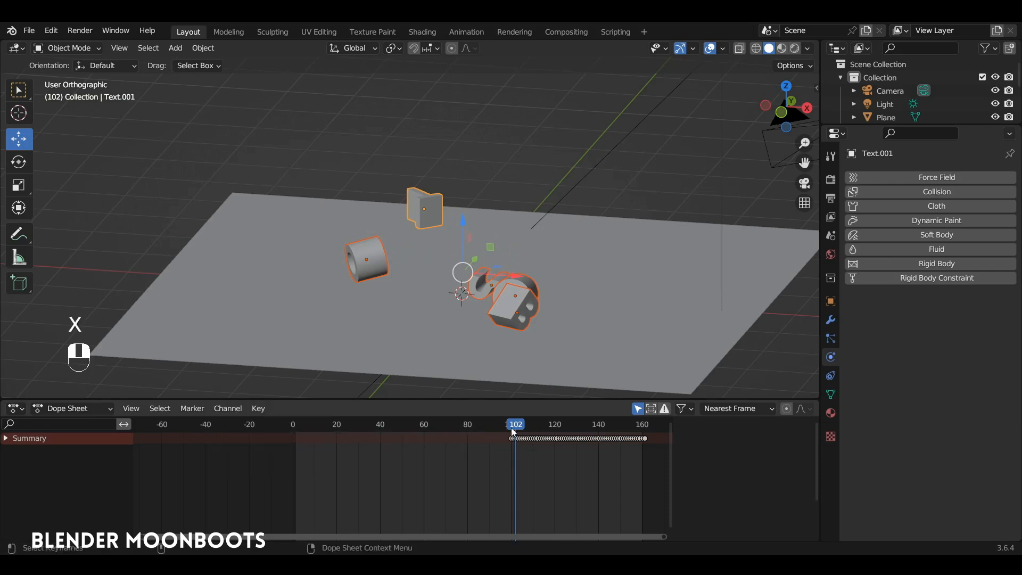
- Check the trimmed motion briefly, then move all remaining keyframes 79 frames earlier
key("space")
key("space")
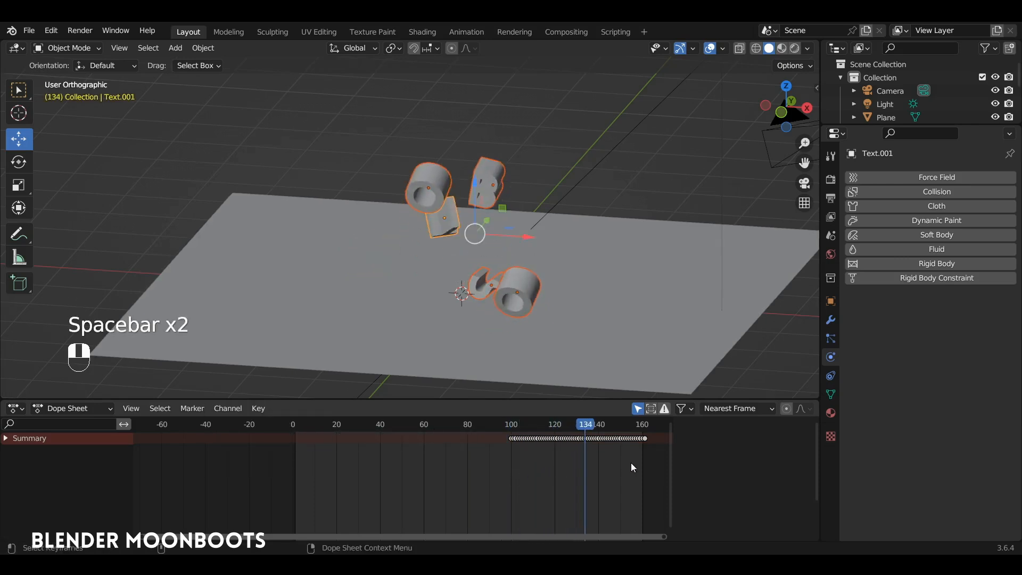
double_click(553, 442)
key("g")
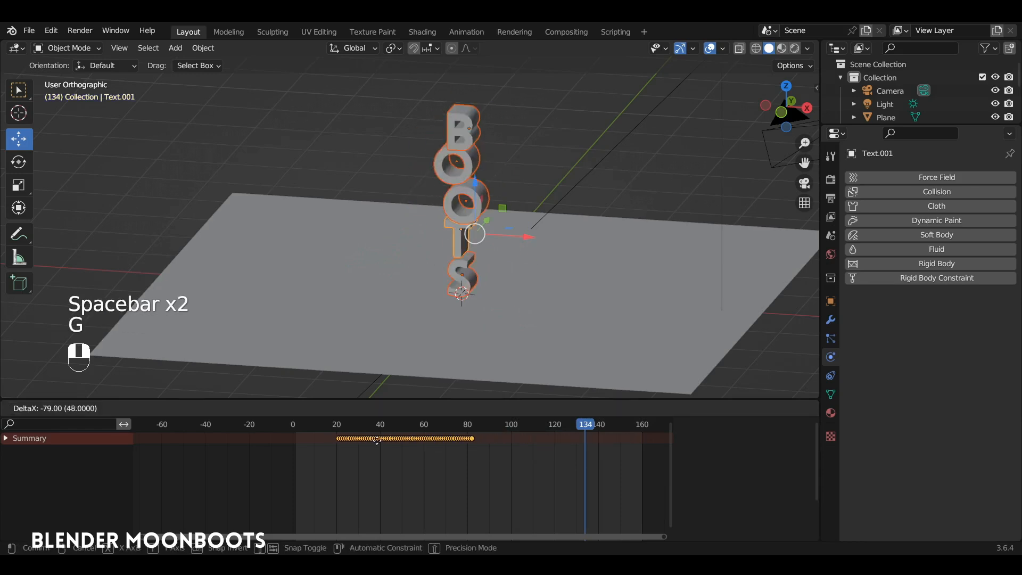
left_click(377, 441)
- Play the retimed animation and view the letters assembling from another angle
key("space")
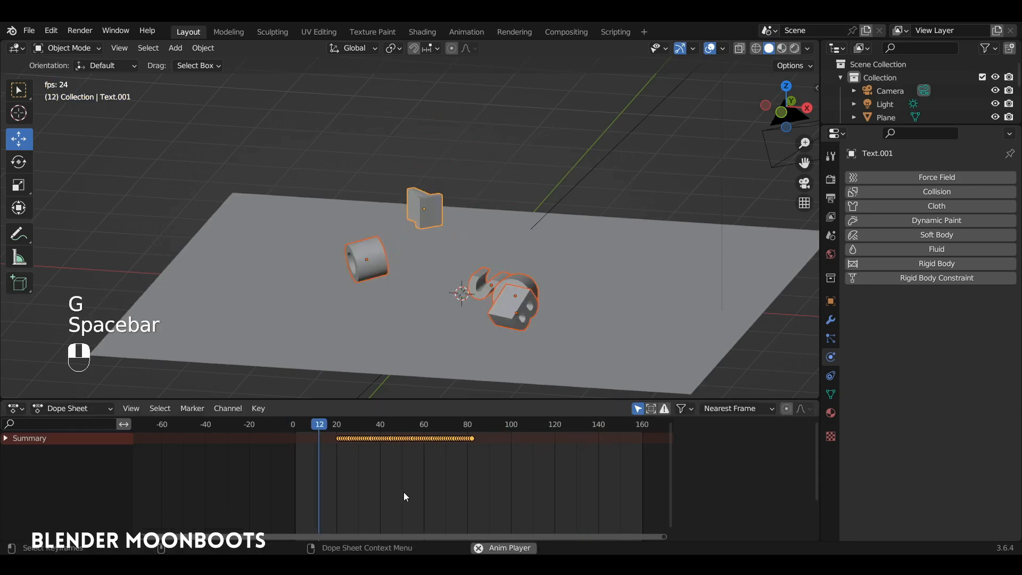
scroll(546, 315, "down", 1)
left_click_drag(545, 315, 522, 313, "alt")
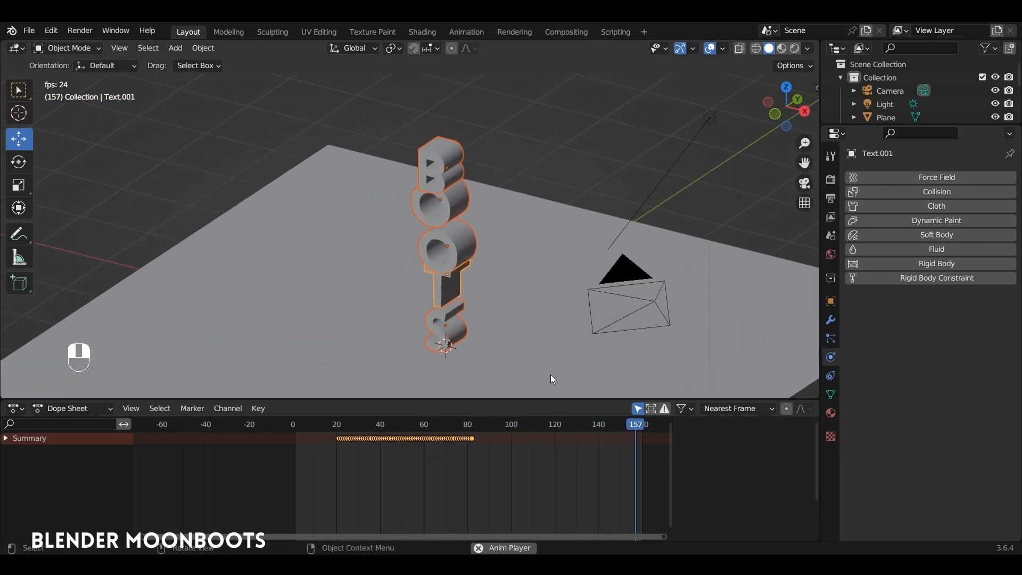
left_click_drag(528, 349, 525, 336, "alt+shift")
left_click_drag(524, 336, 519, 321, "ctrl+alt")
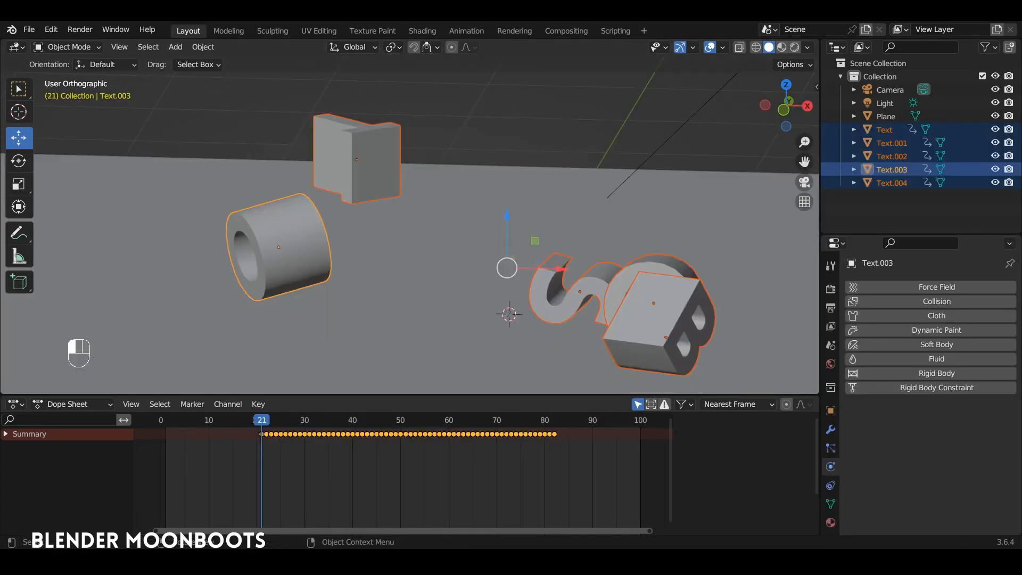
- Select the O lying apart beside the T and delete its keyframes from frame 21 to 26
left_click_drag(347, 271, 404, 251, "alt")
left_click(280, 219)
left_click_drag(263, 425, 292, 424)
left_click_drag(392, 270, 427, 240, "alt+shift")
key("Left")
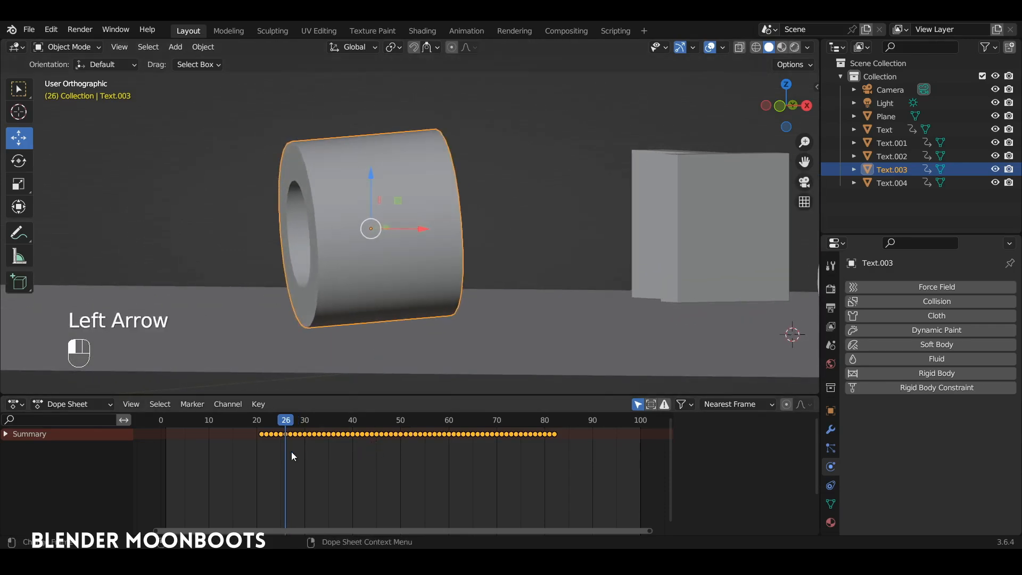
left_click(261, 451, "ctrl")
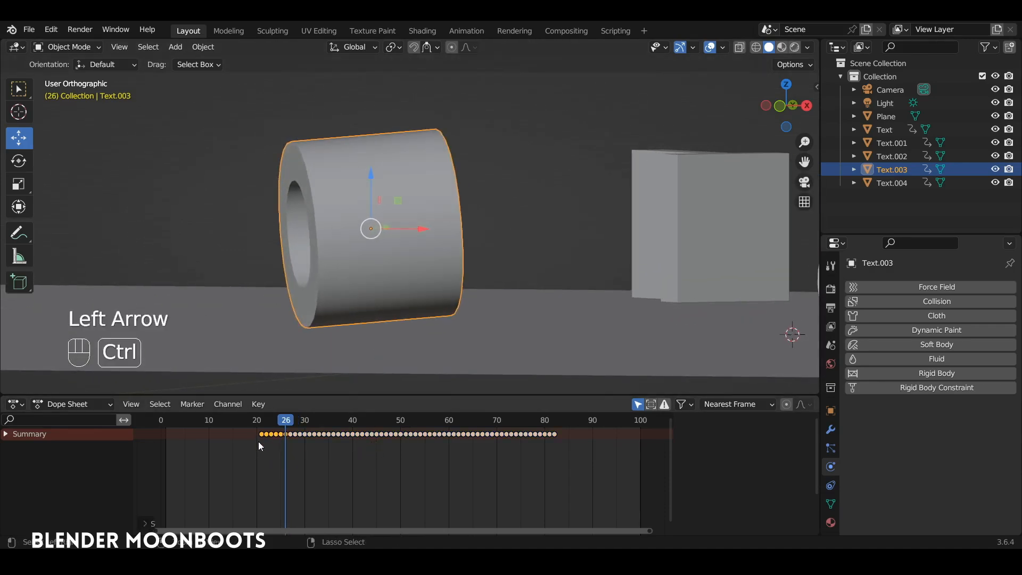
key("x")
left_click(261, 457)
- At frame 10, move the O along the X axis away from the other letters and insert a keyframe
mouse_move(290, 422)
left_mouse_down()
mouse_move(359, 425)
mouse_move(291, 439)
left_mouse_up()
left_click_drag(384, 351, 349, 368, "alt+shift")
left_click_drag(256, 421, 209, 421)
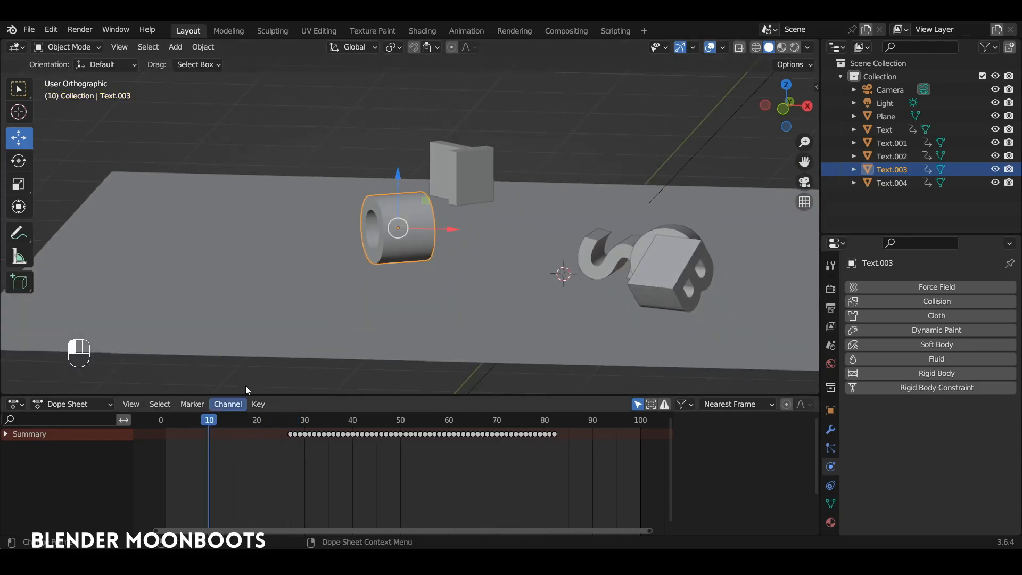
left_click_drag(435, 227, 224, 223)
key("i")
left_click(321, 229)
mouse_move(210, 422)
left_mouse_down()
mouse_move(293, 424)
mouse_move(208, 432)
left_mouse_up()
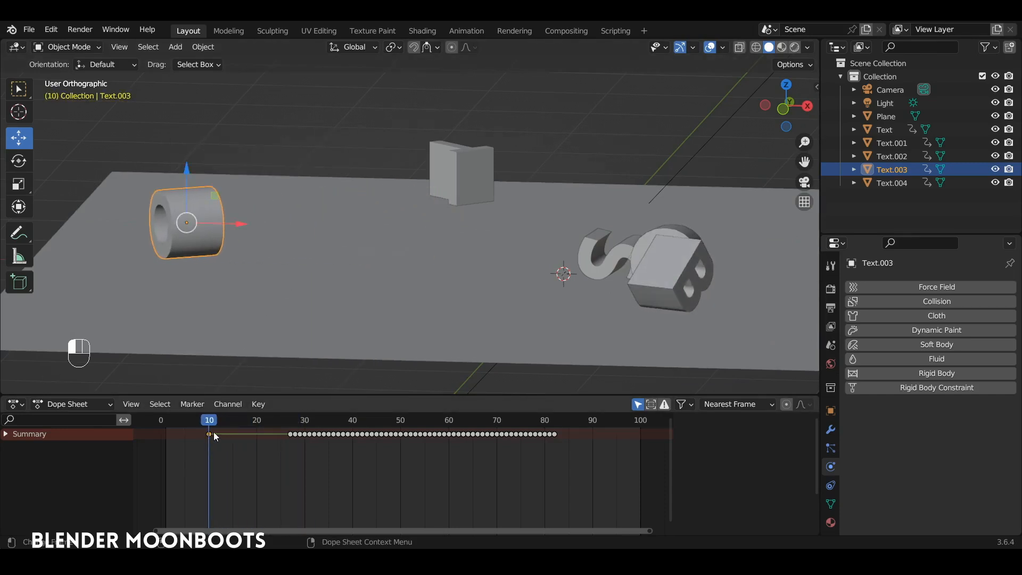
- Play the animation with the O's new starting position and view the column from the front
key("space")
mouse_move(426, 368)
left_mouse_down("alt")
mouse_move(445, 309)
mouse_move(444, 368)
left_mouse_up("alt")
left_click_drag(442, 314, 440, 367, "alt+shift")
left_click_drag(462, 282, 471, 338, "ctrl+alt")
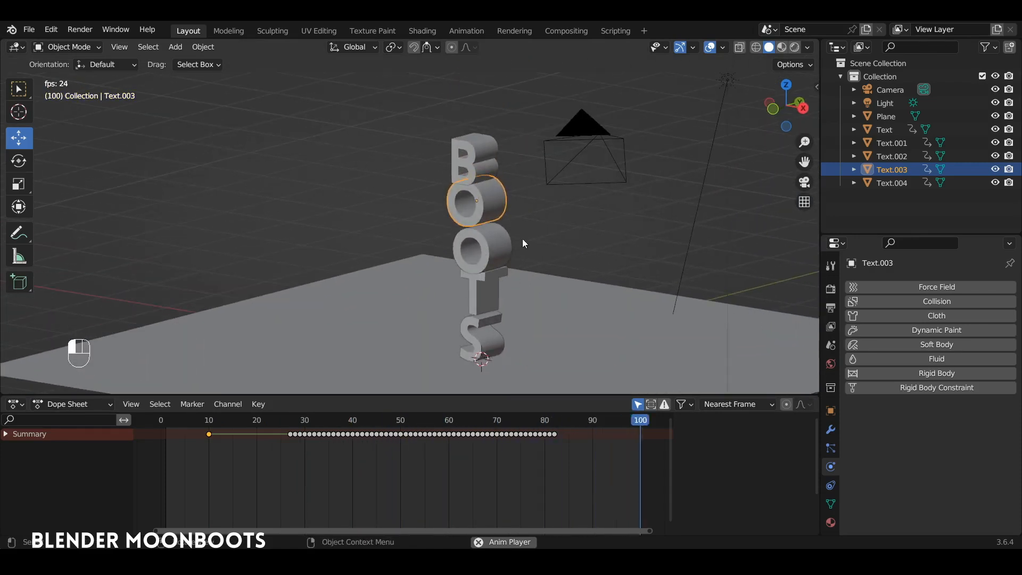